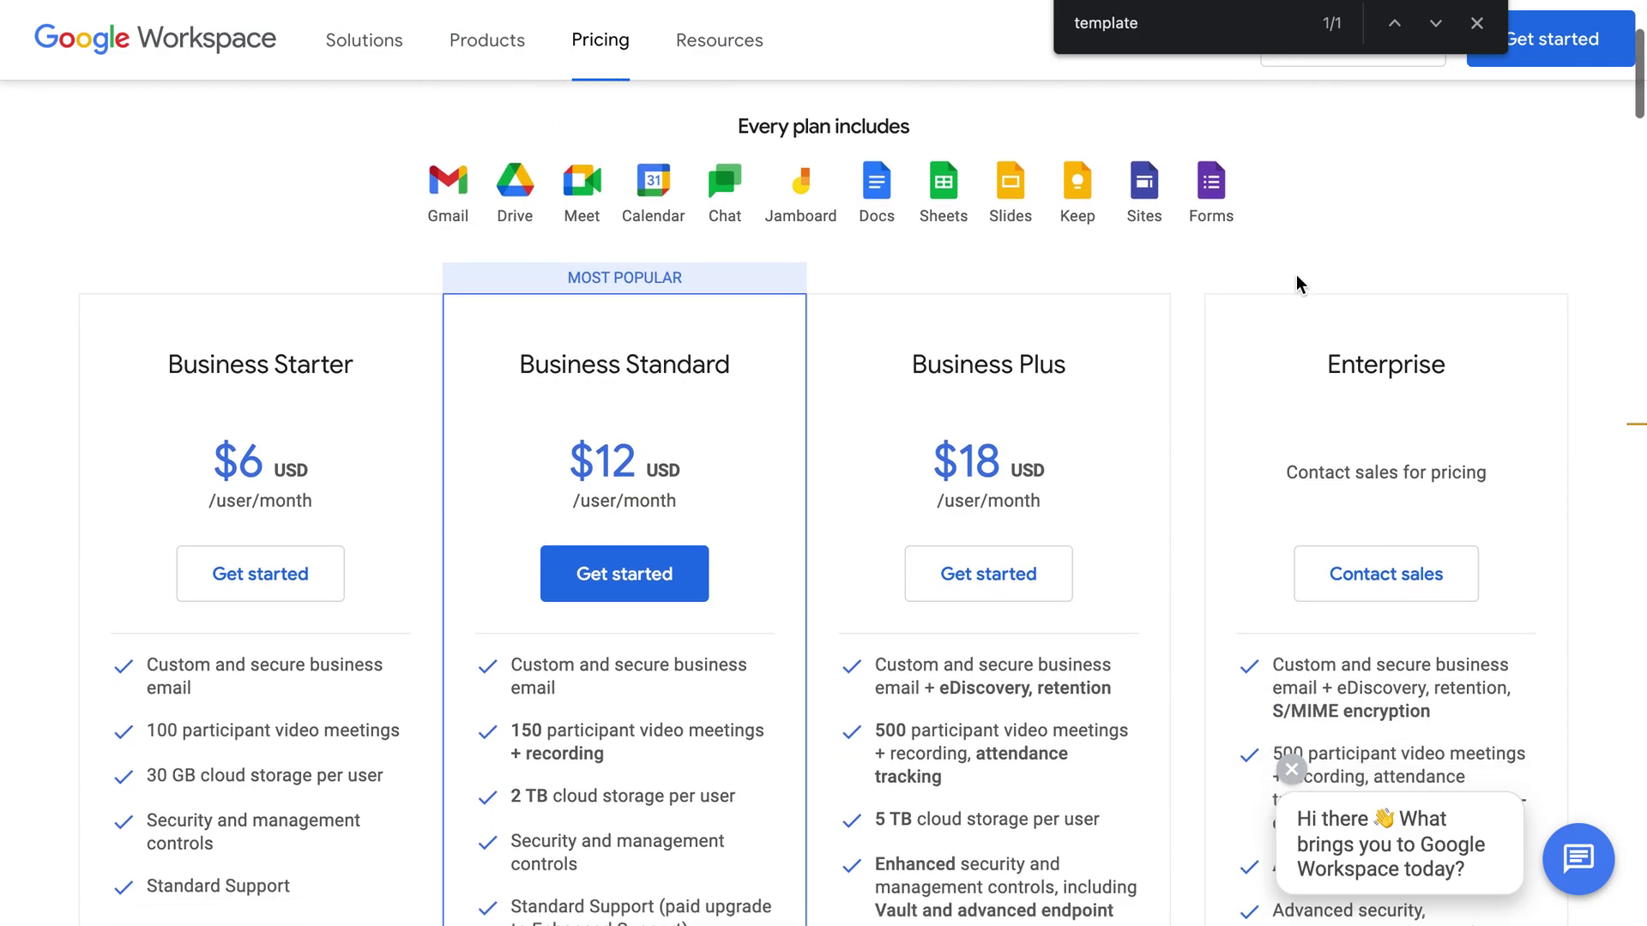
scroll(1296, 283, down, 2)
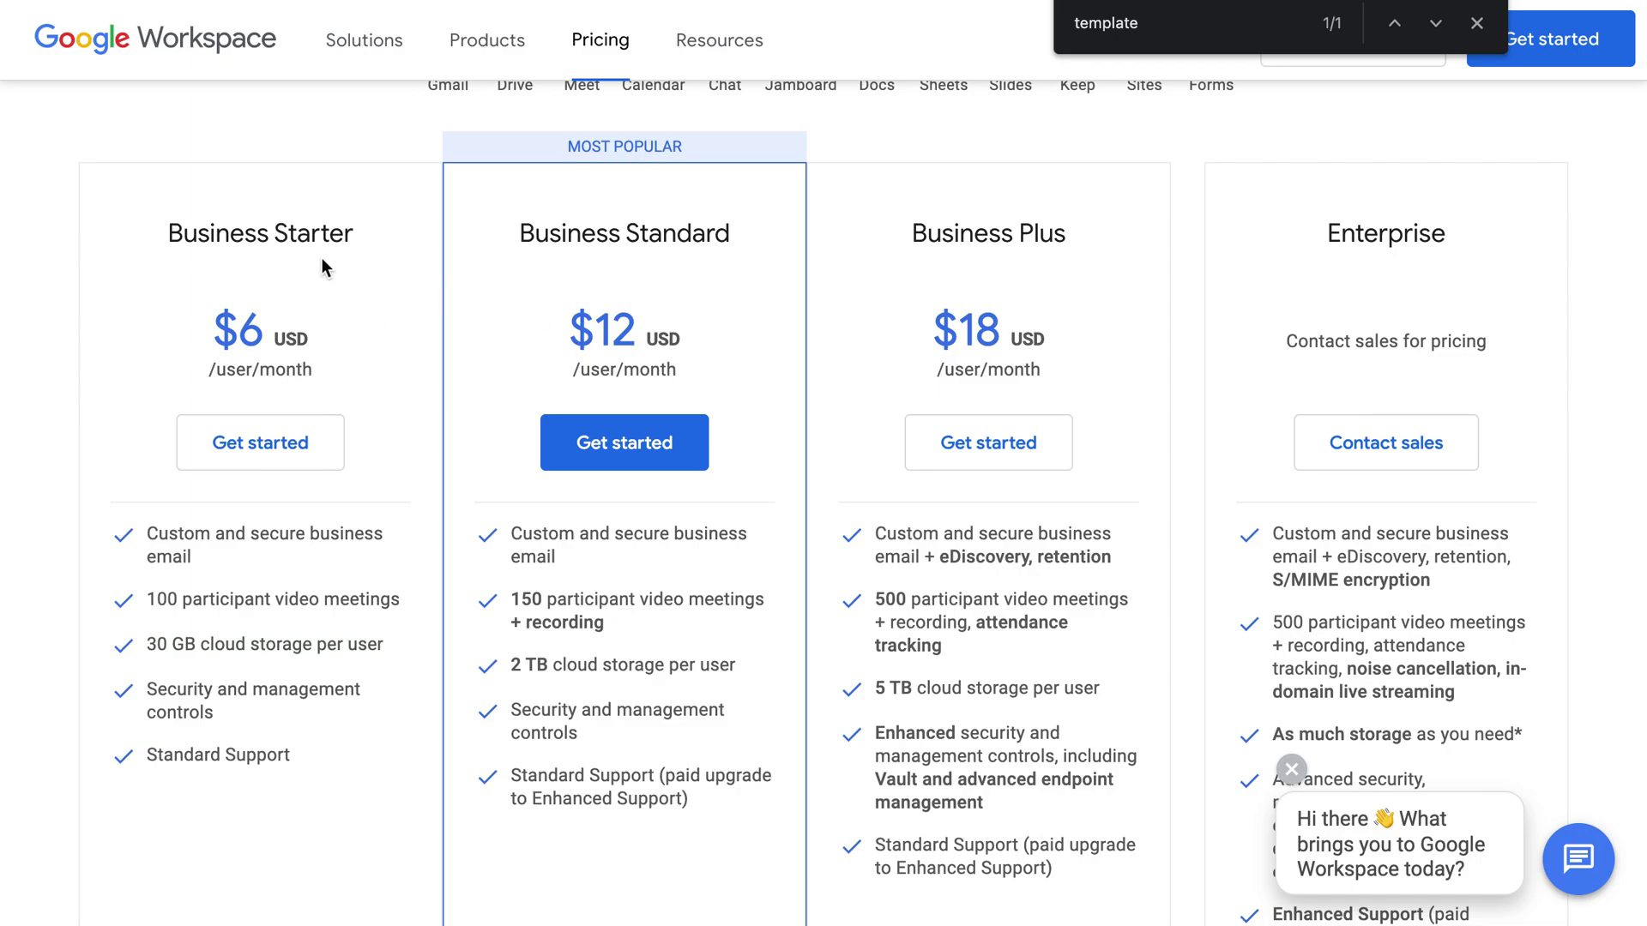
scroll(402, 357, down, 5)
scroll(401, 356, down, 5)
scroll(402, 356, down, 5)
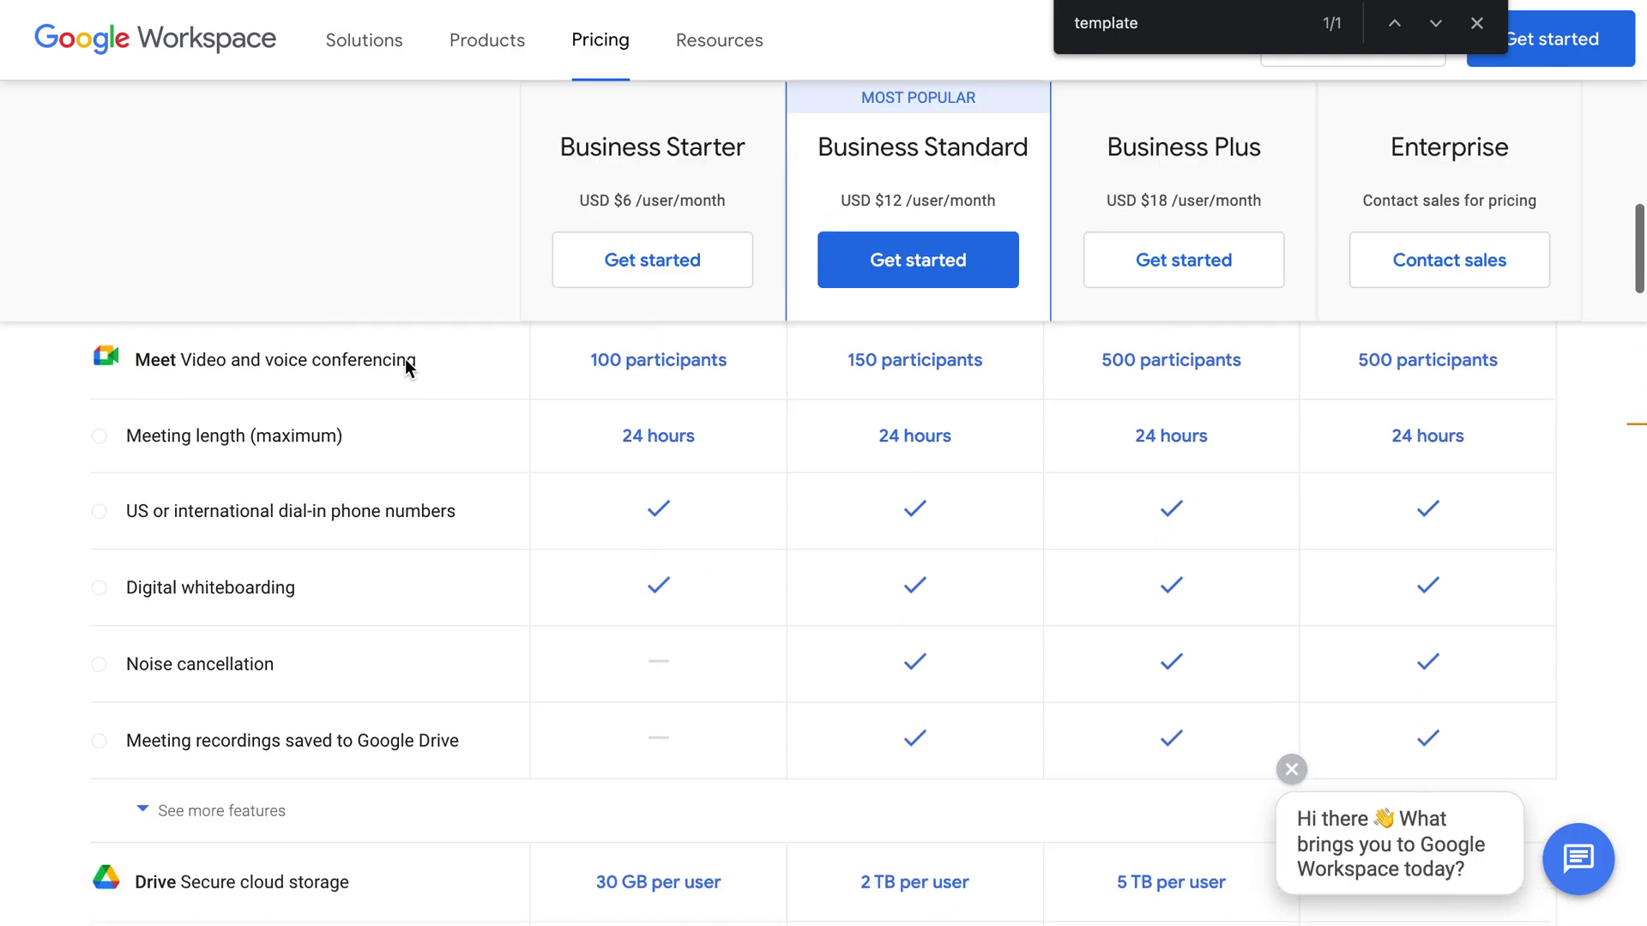
scroll(406, 359, down, 3)
scroll(405, 358, down, 1)
scroll(405, 359, down, 4)
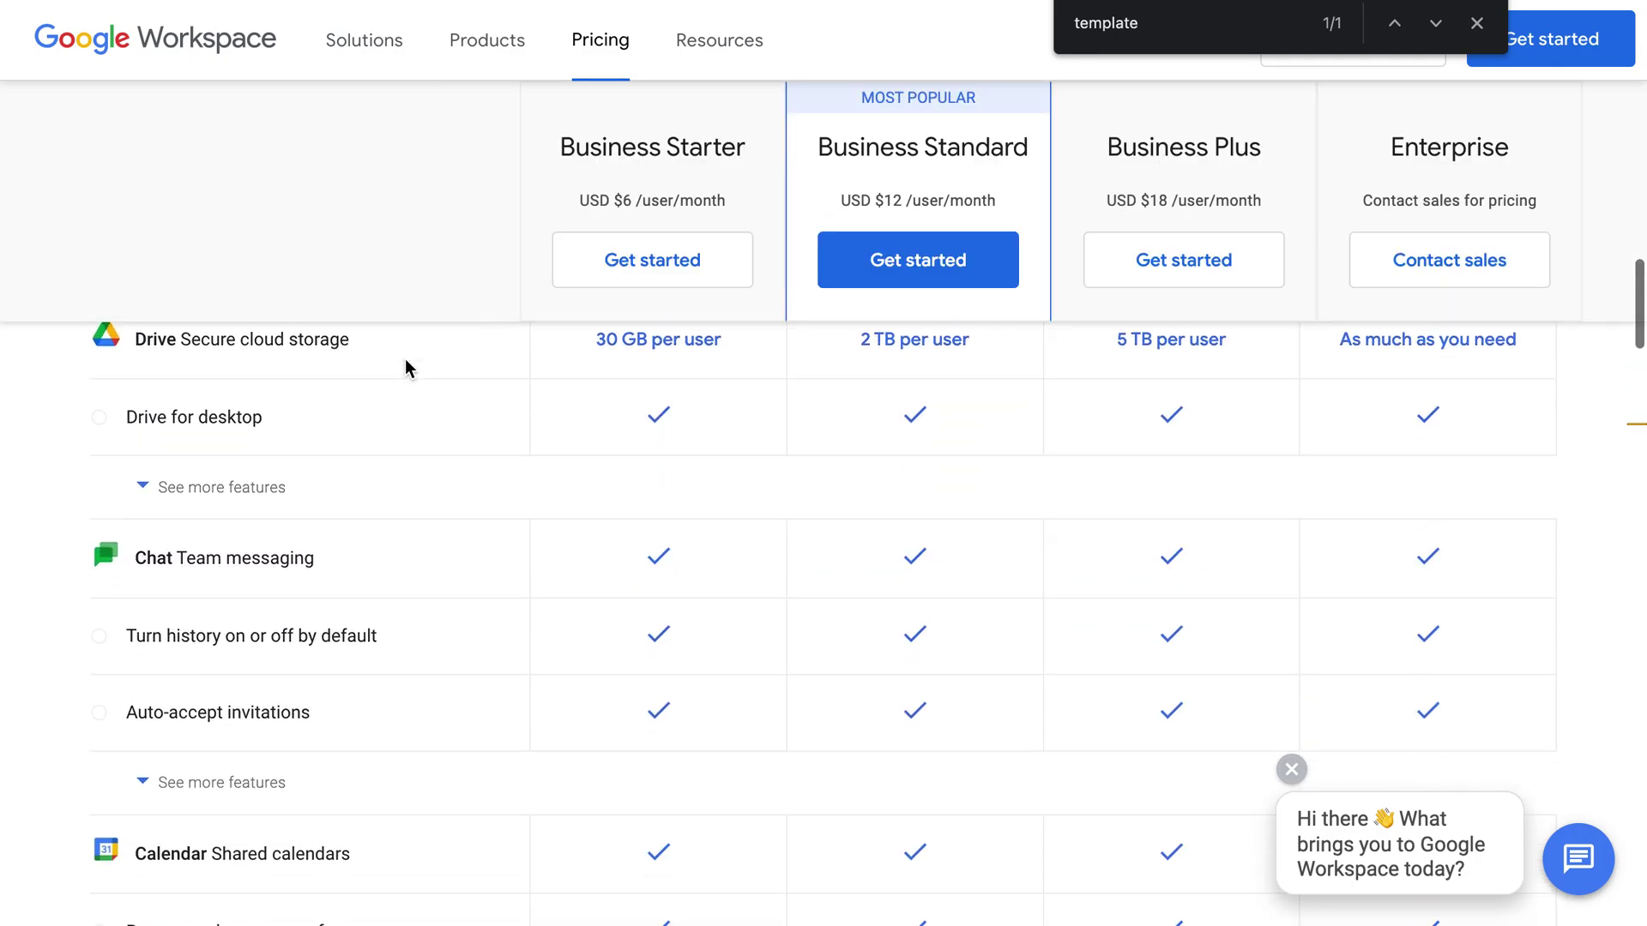
scroll(405, 360, down, 4)
scroll(405, 360, down, 4)
scroll(406, 359, down, 3)
scroll(405, 359, down, 1)
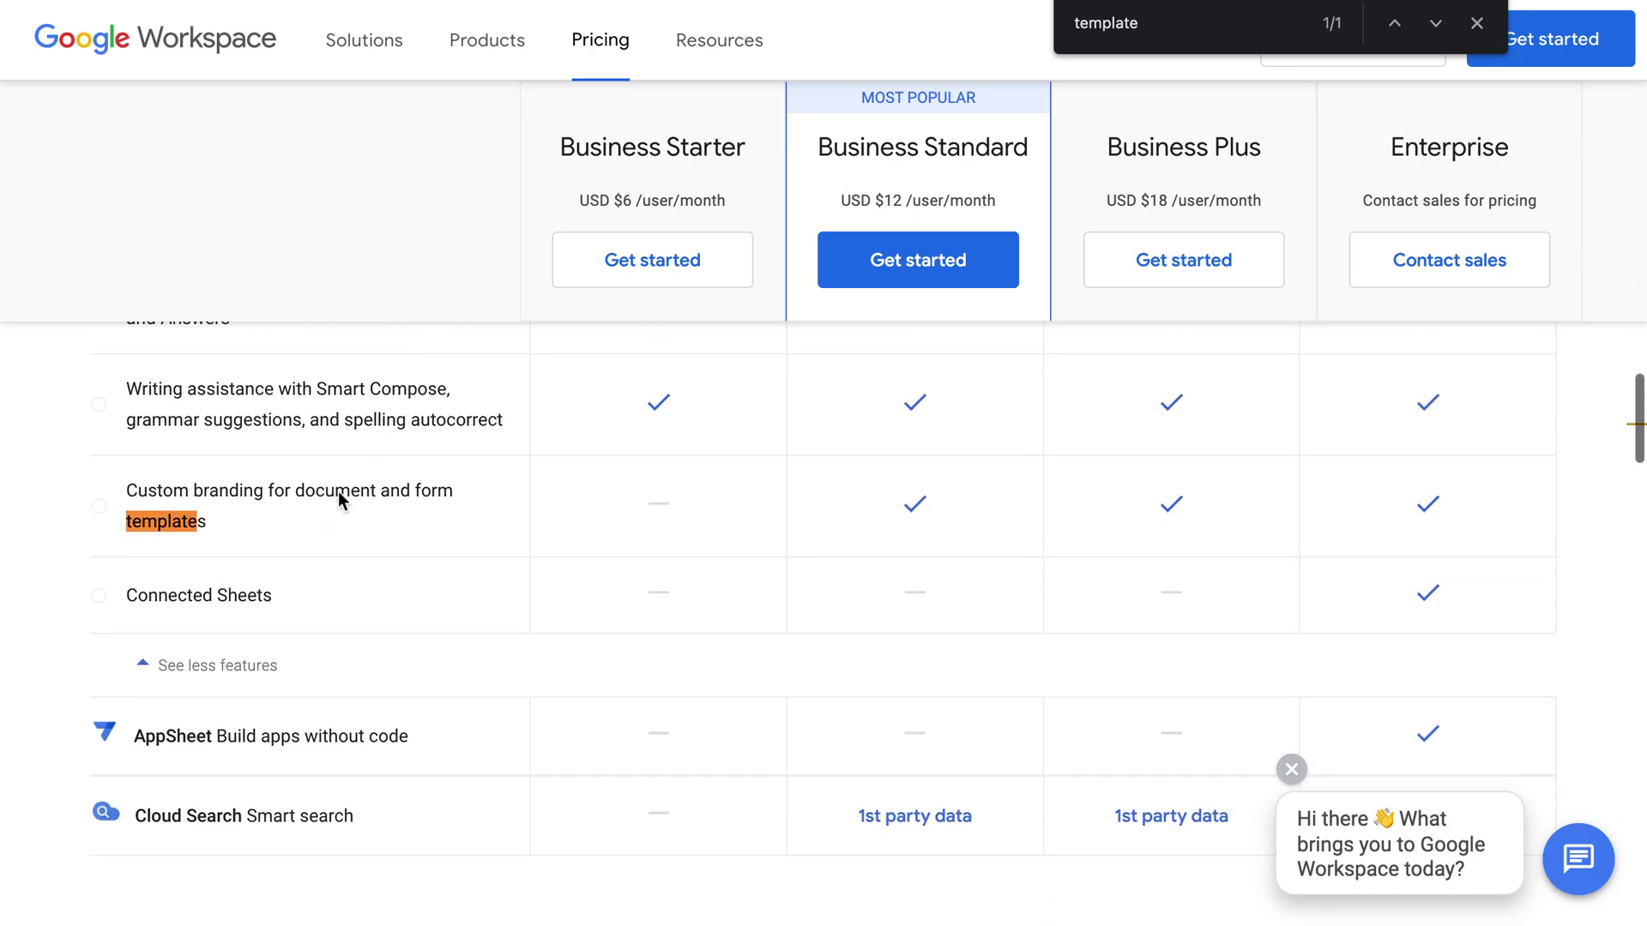
Step: Highlight the Business Standard checkmark for 'Custom branding for document and form templates'
drag(221, 521, 131, 491)
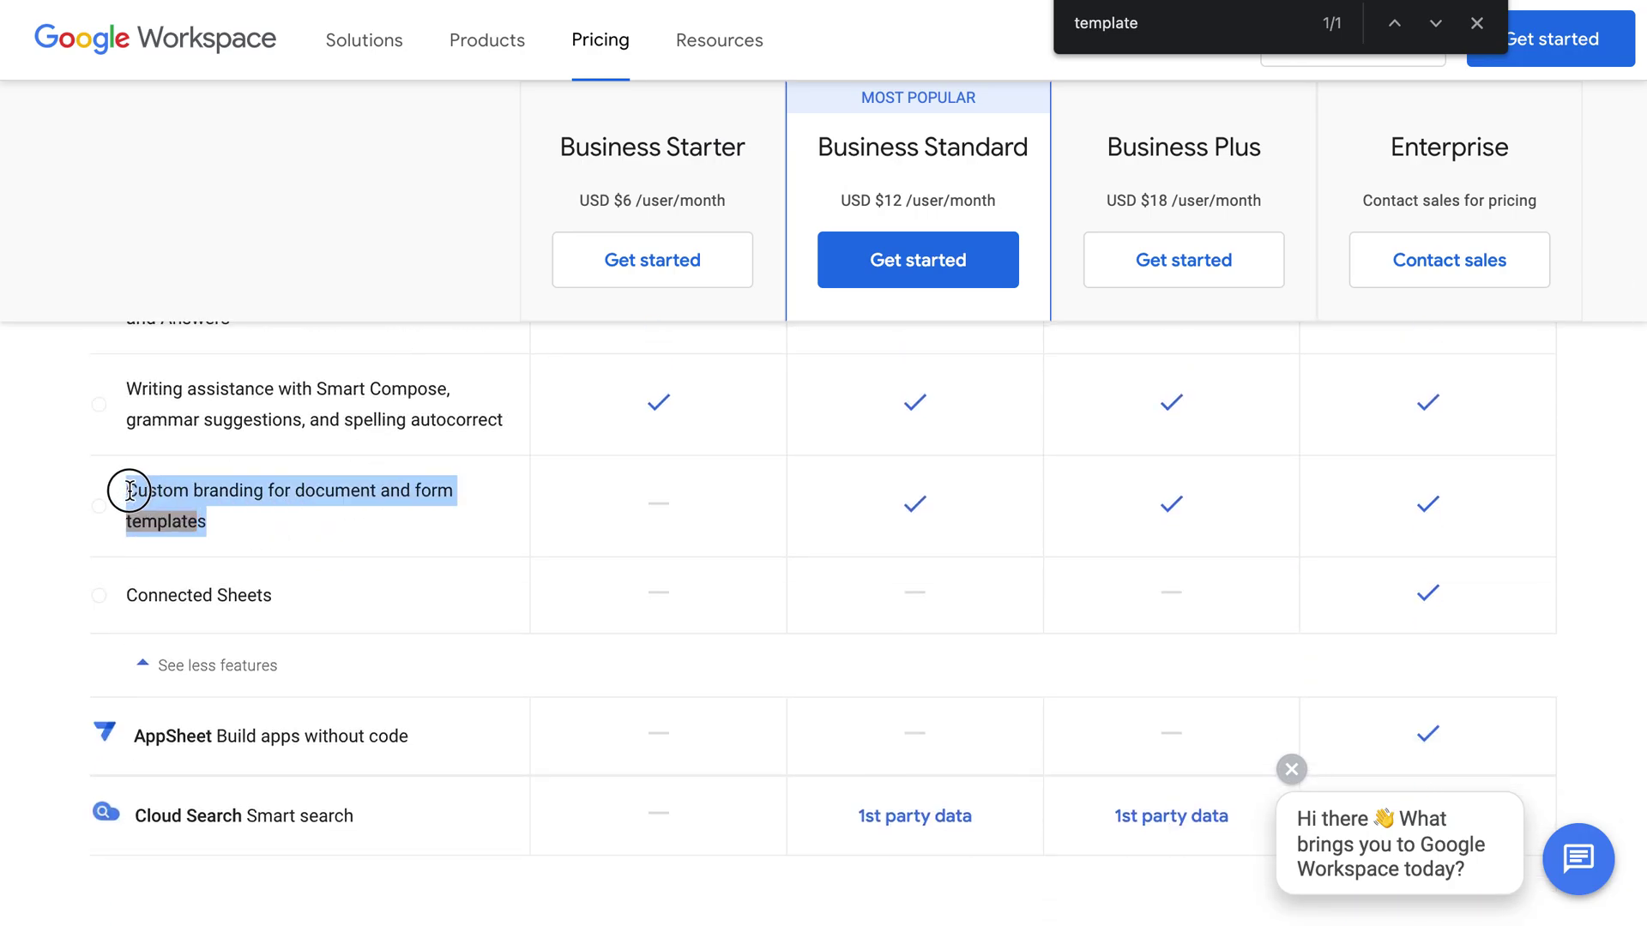
click(209, 525)
drag(953, 505, 884, 506)
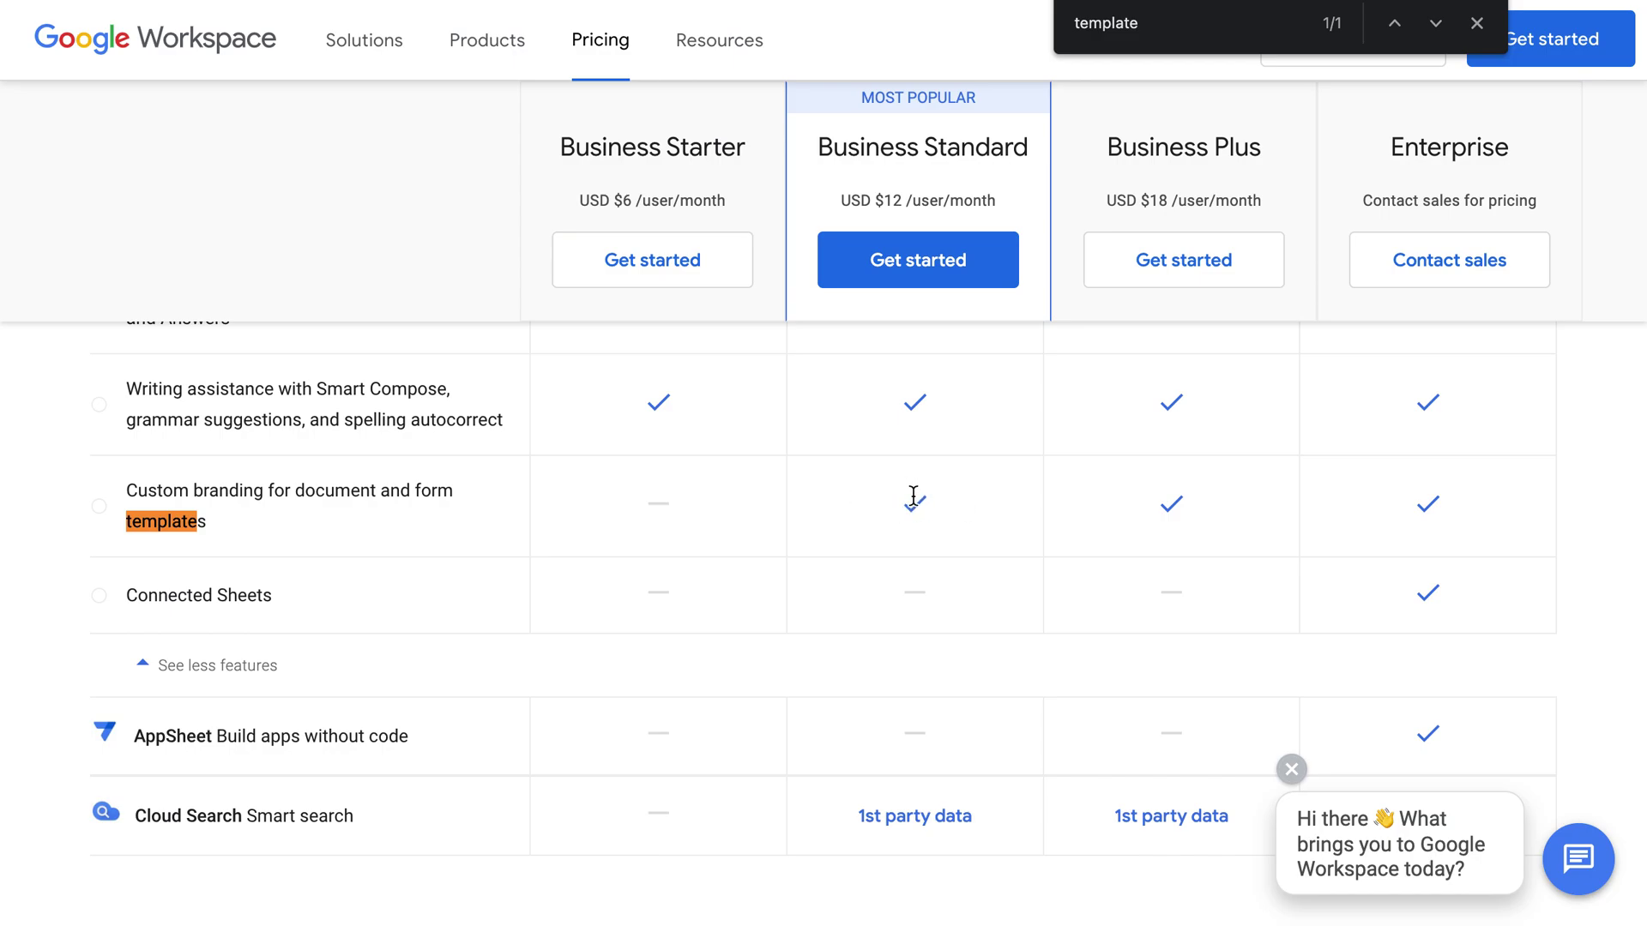
scroll(913, 497, down, 1)
drag(953, 483, 865, 491)
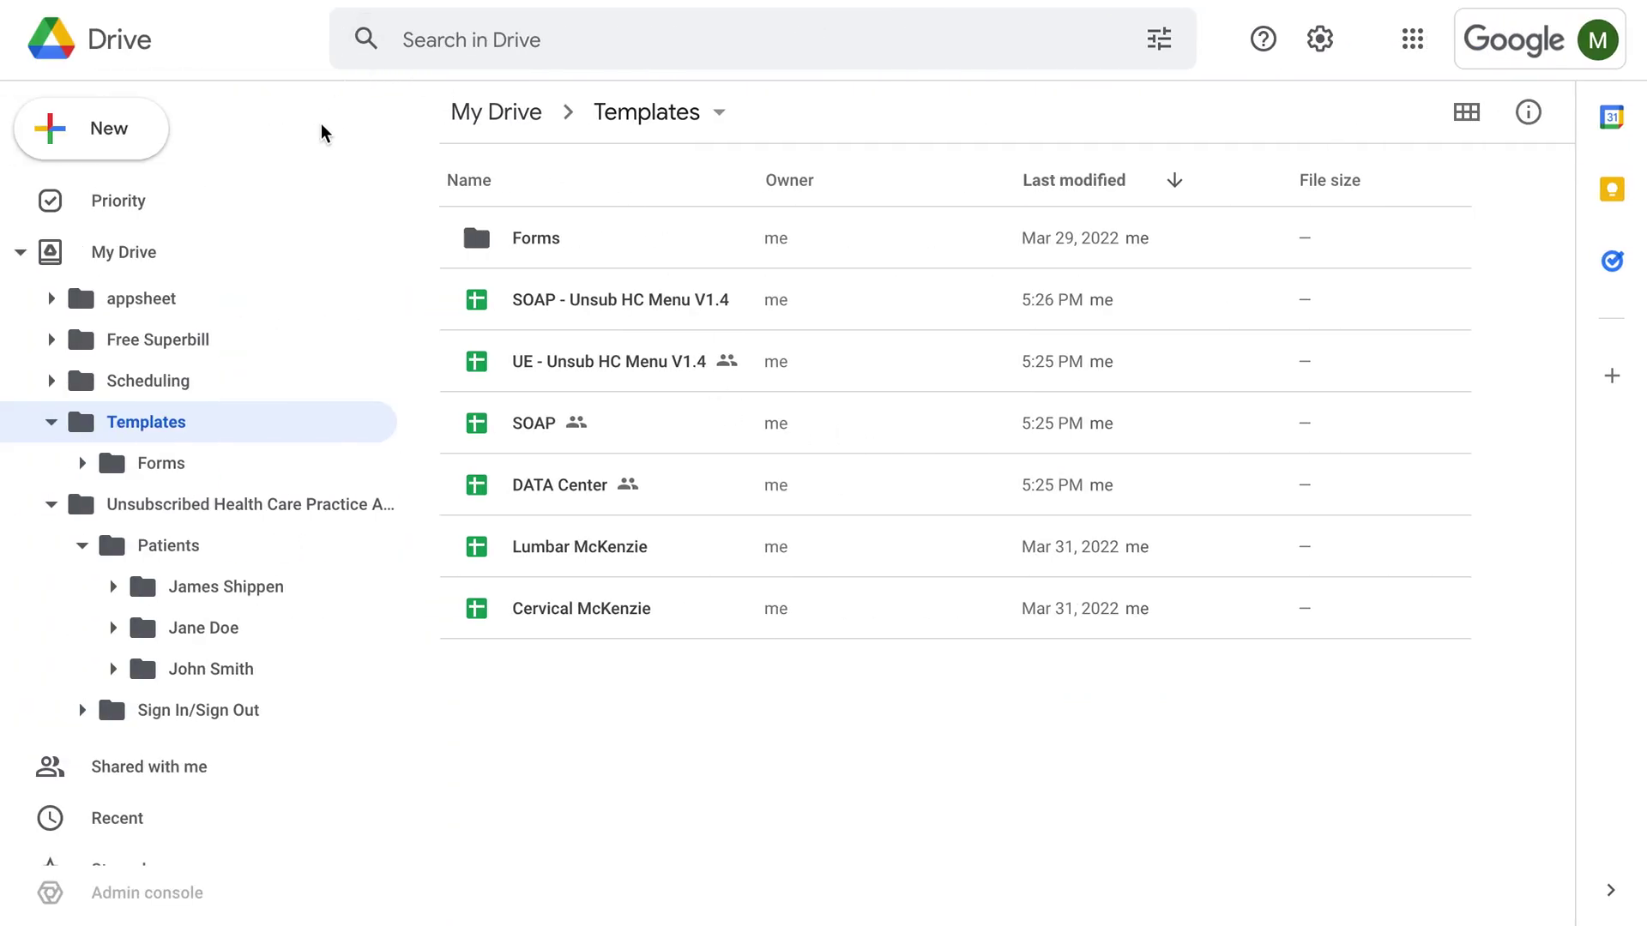
Step: Glance at the General templates in the Sheets gallery, then return to Unsubscribed Healthcare
click(126, 134)
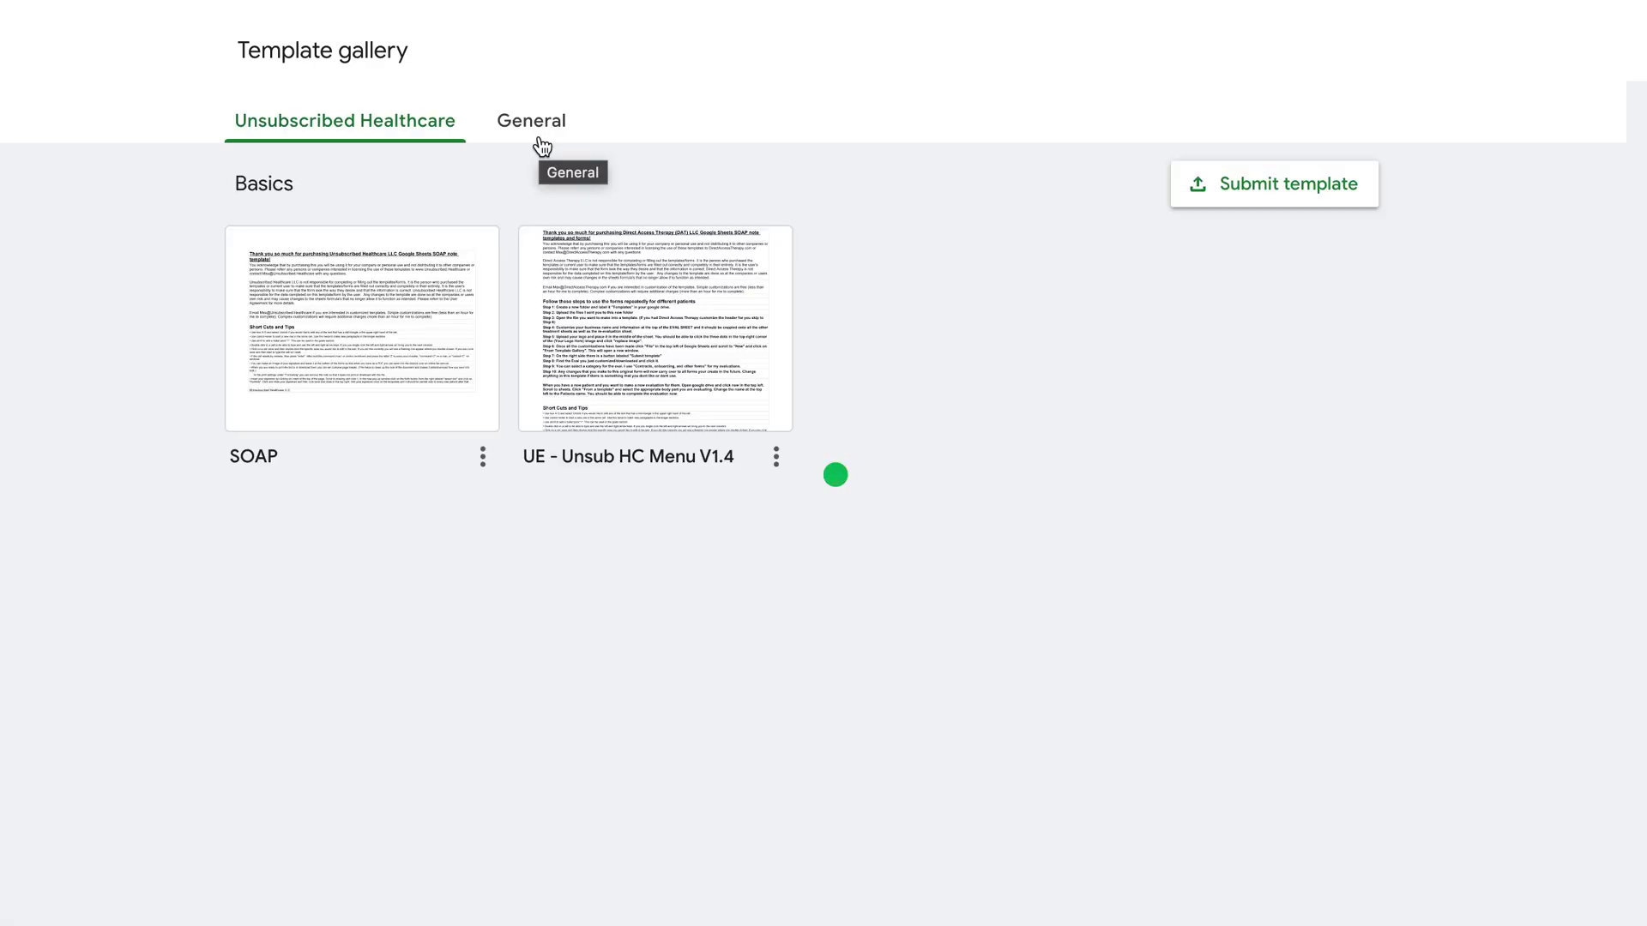
click(530, 121)
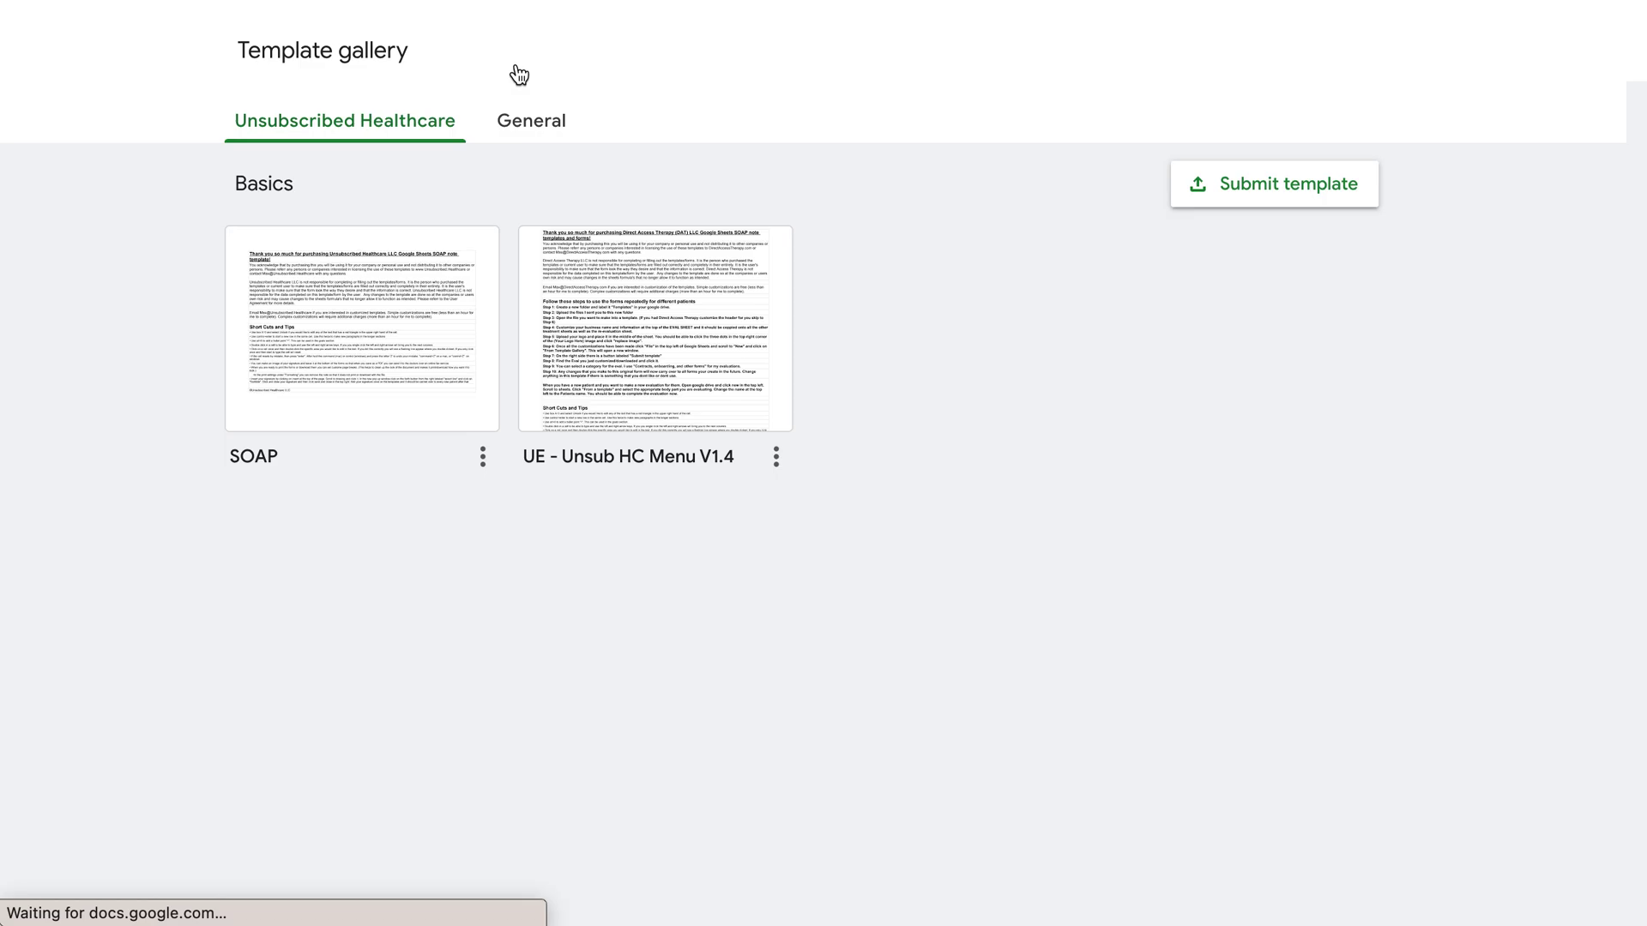
click(403, 130)
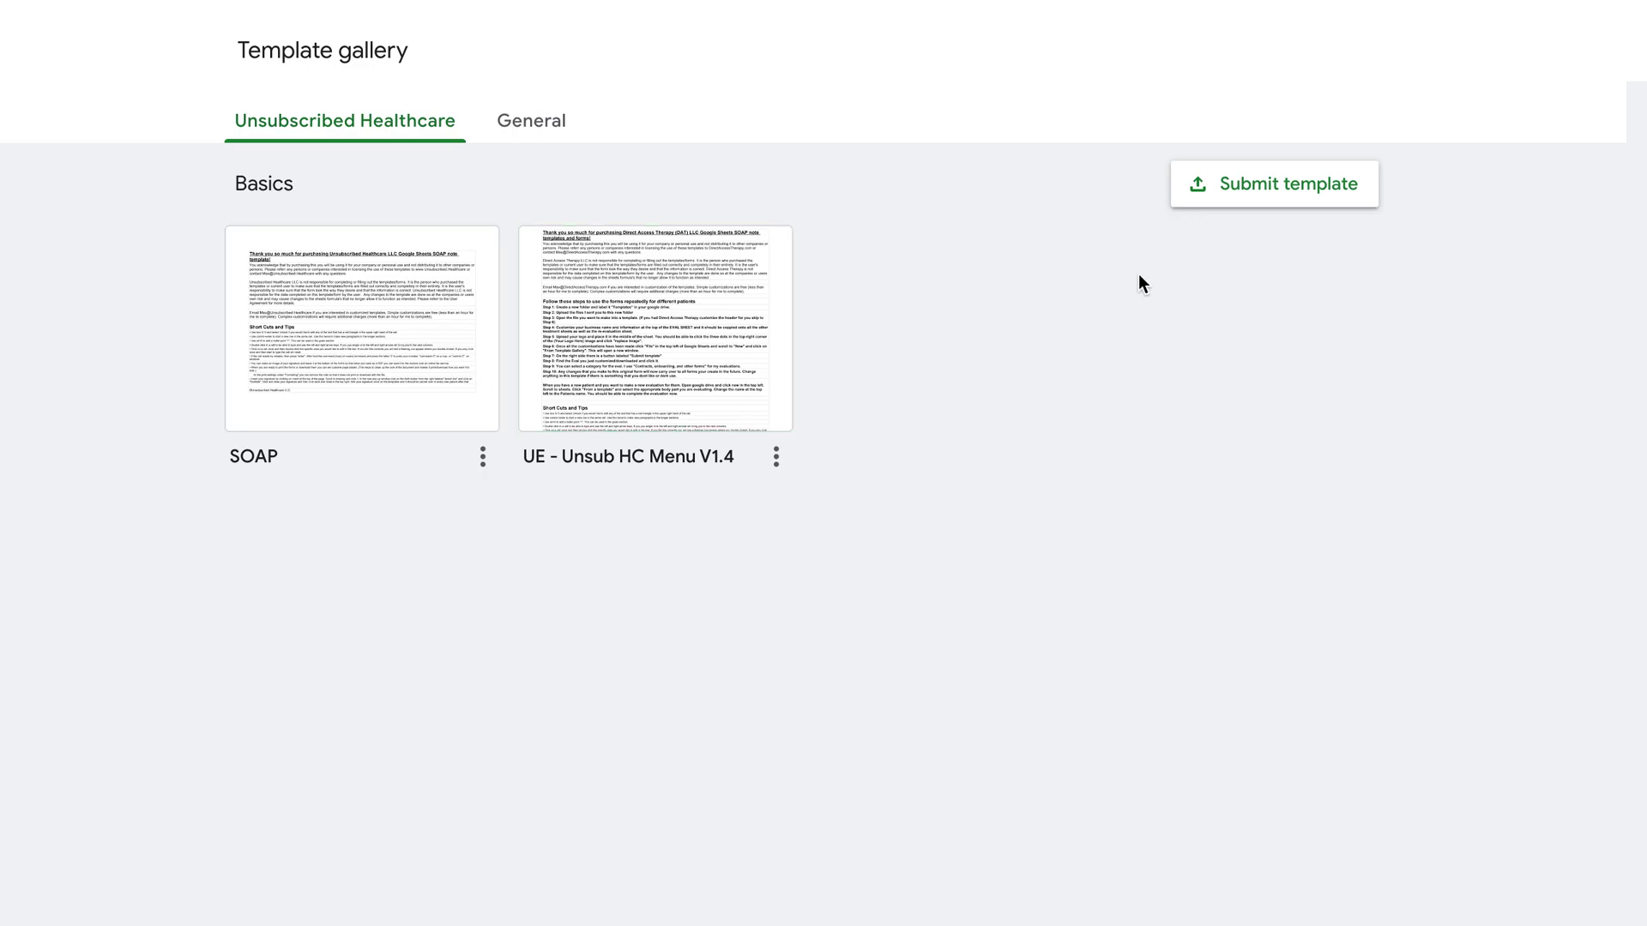
Step: Choose SOAP - Unsub HC Menu V1.4 from the Templates folder as the template to submit
click(1275, 184)
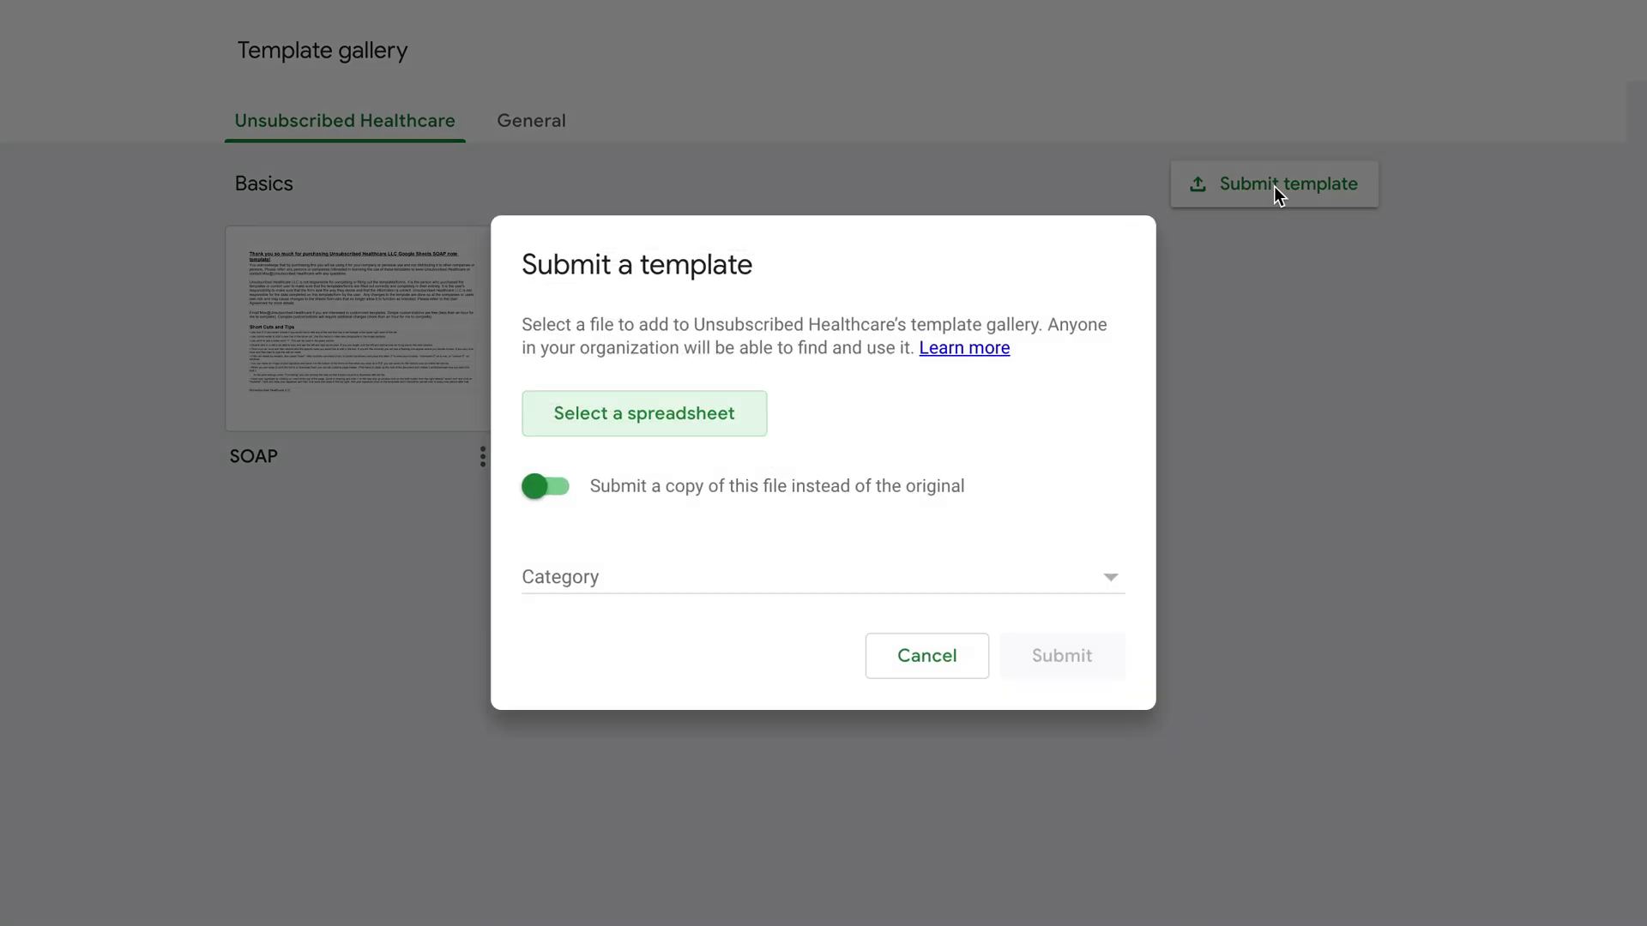
click(715, 420)
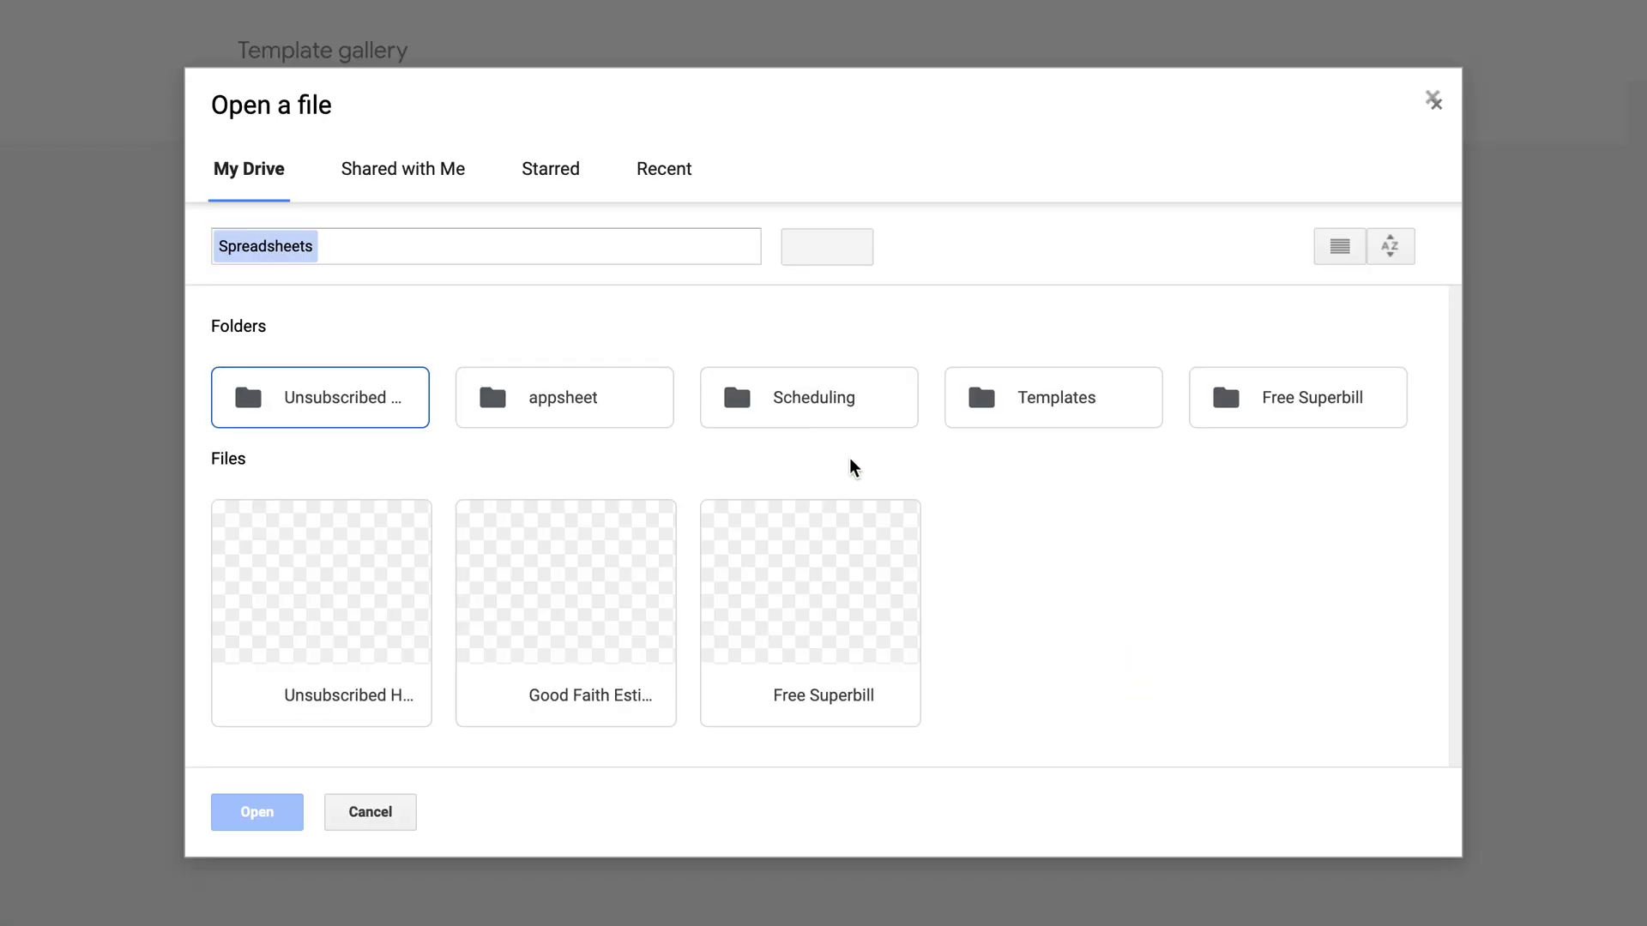
double_click(1058, 398)
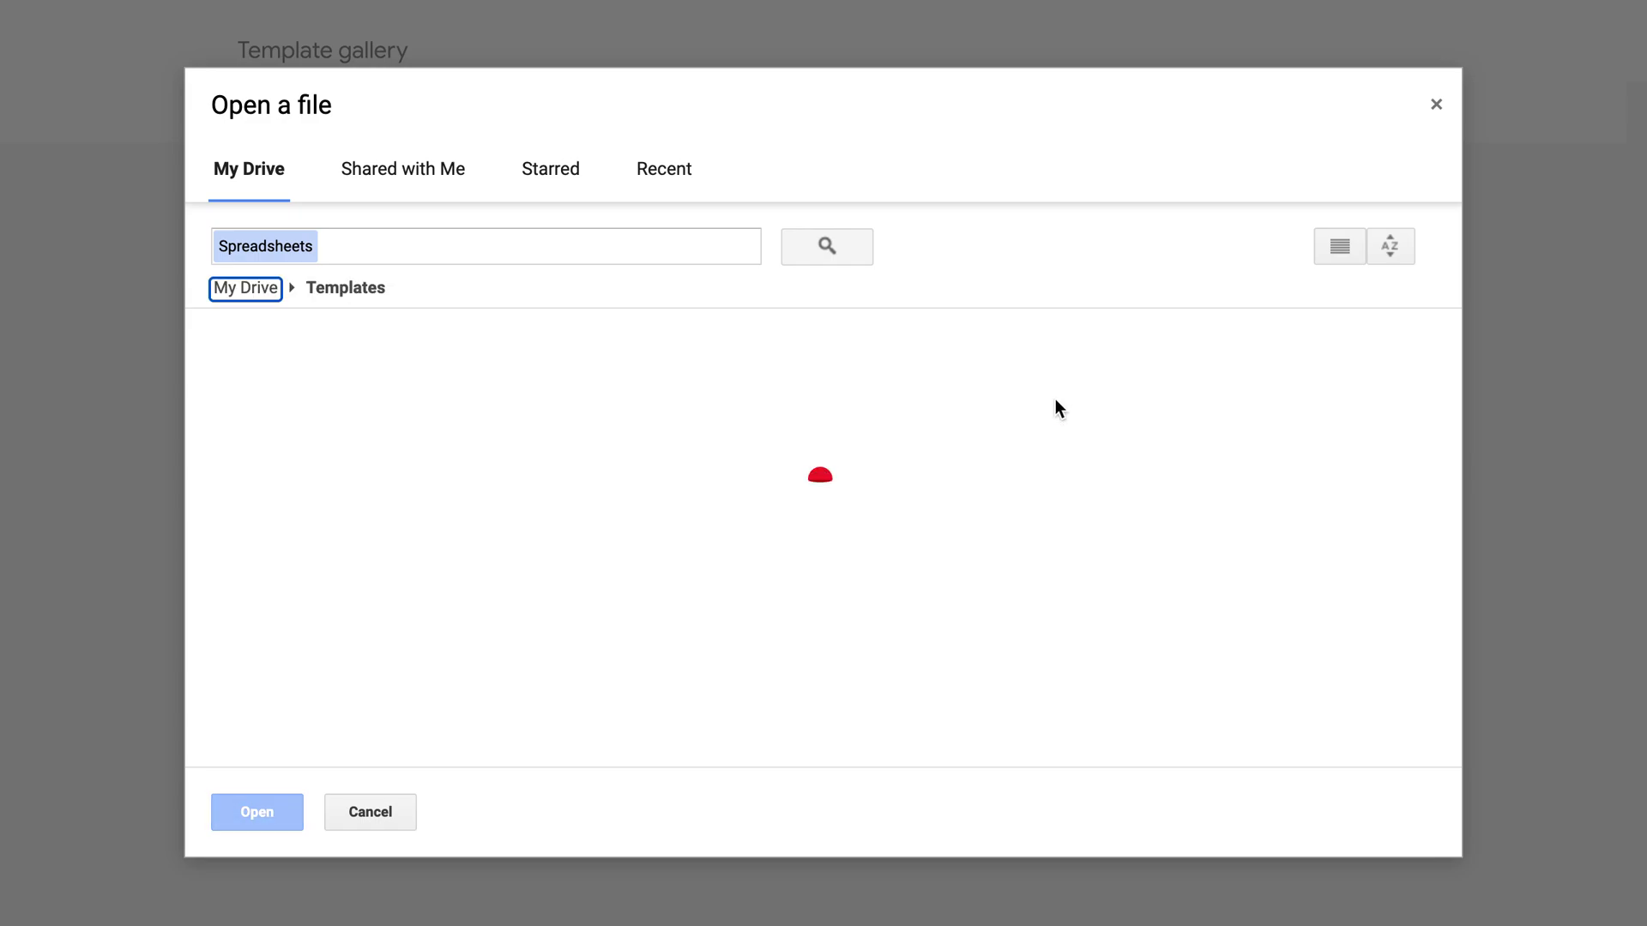
scroll(797, 504, down, 2)
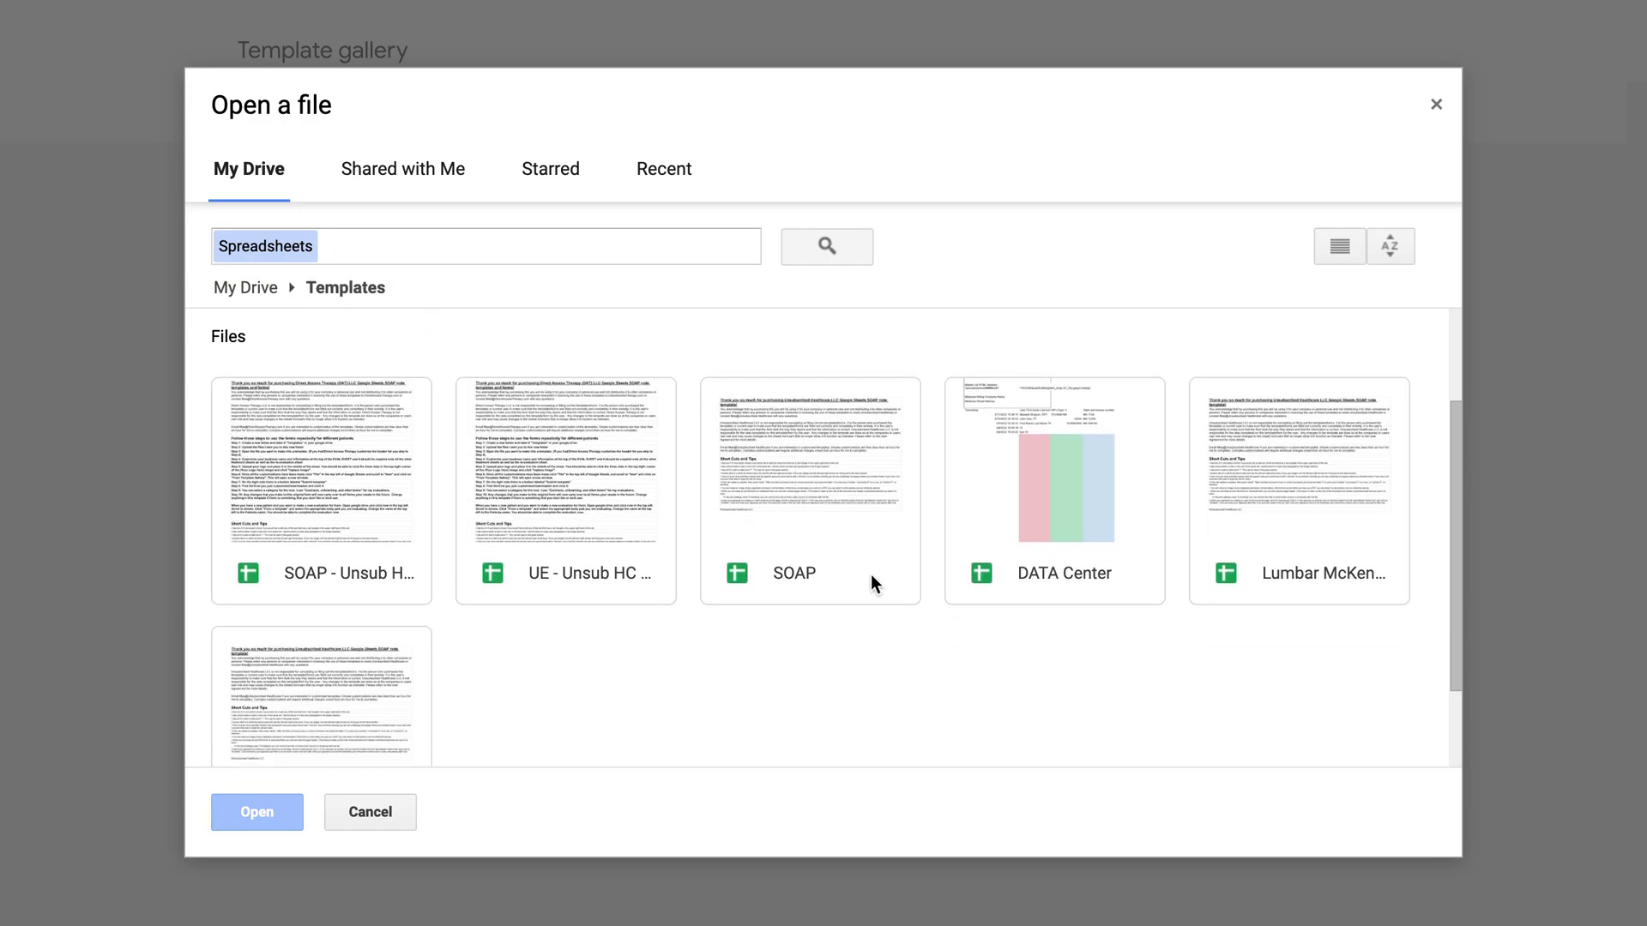
click(354, 529)
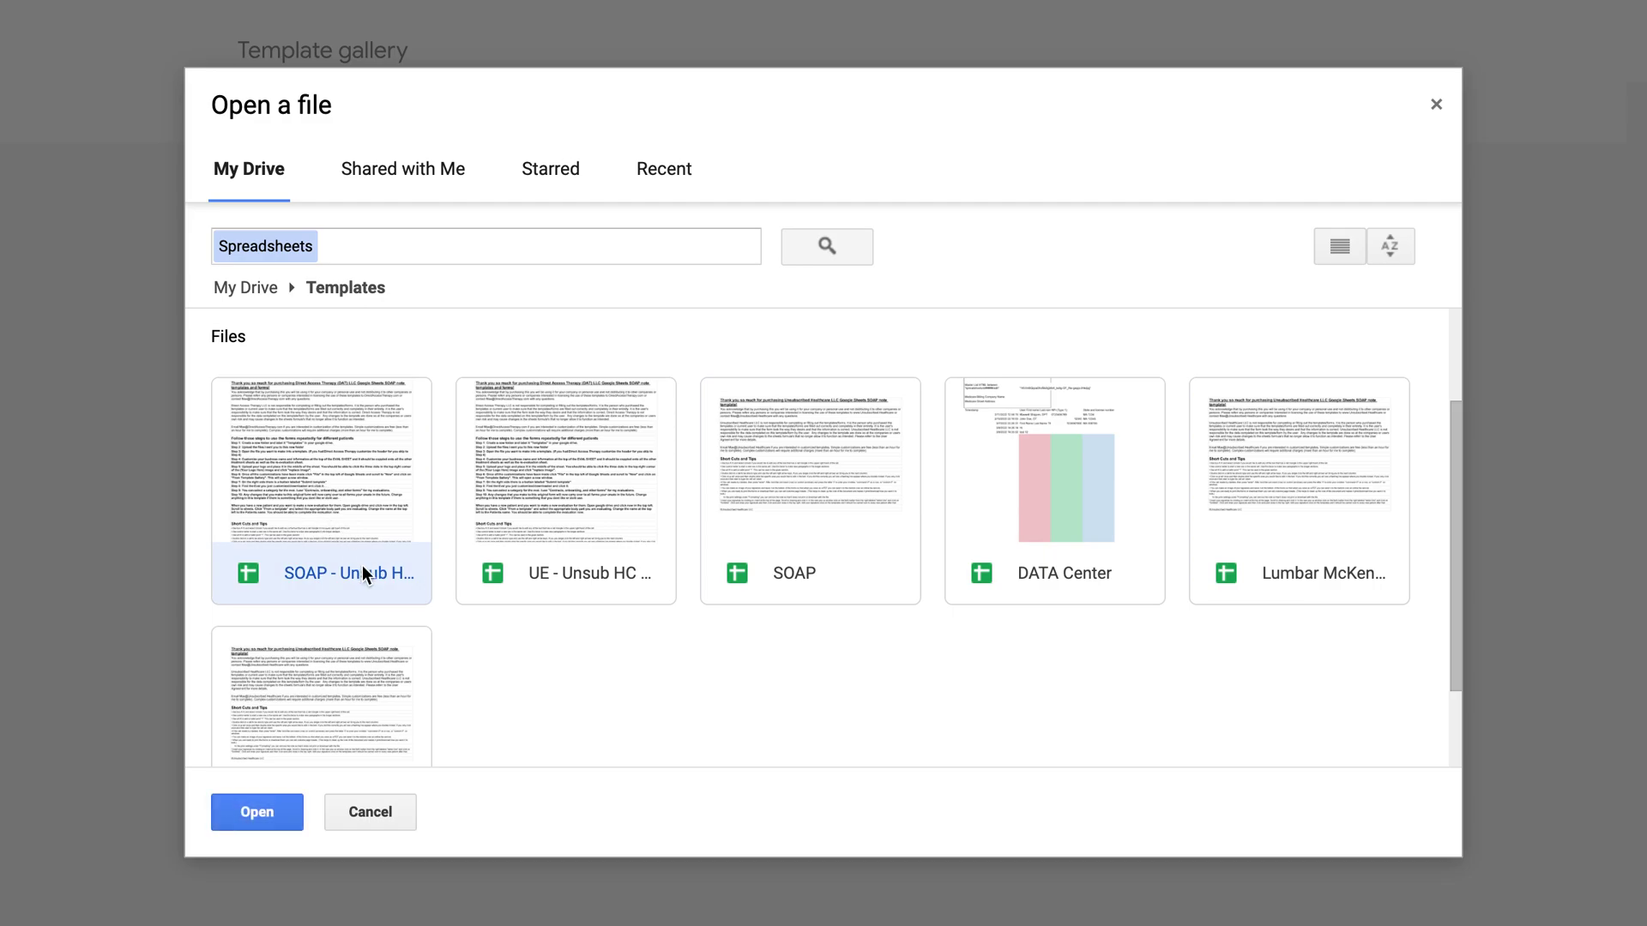
click(257, 811)
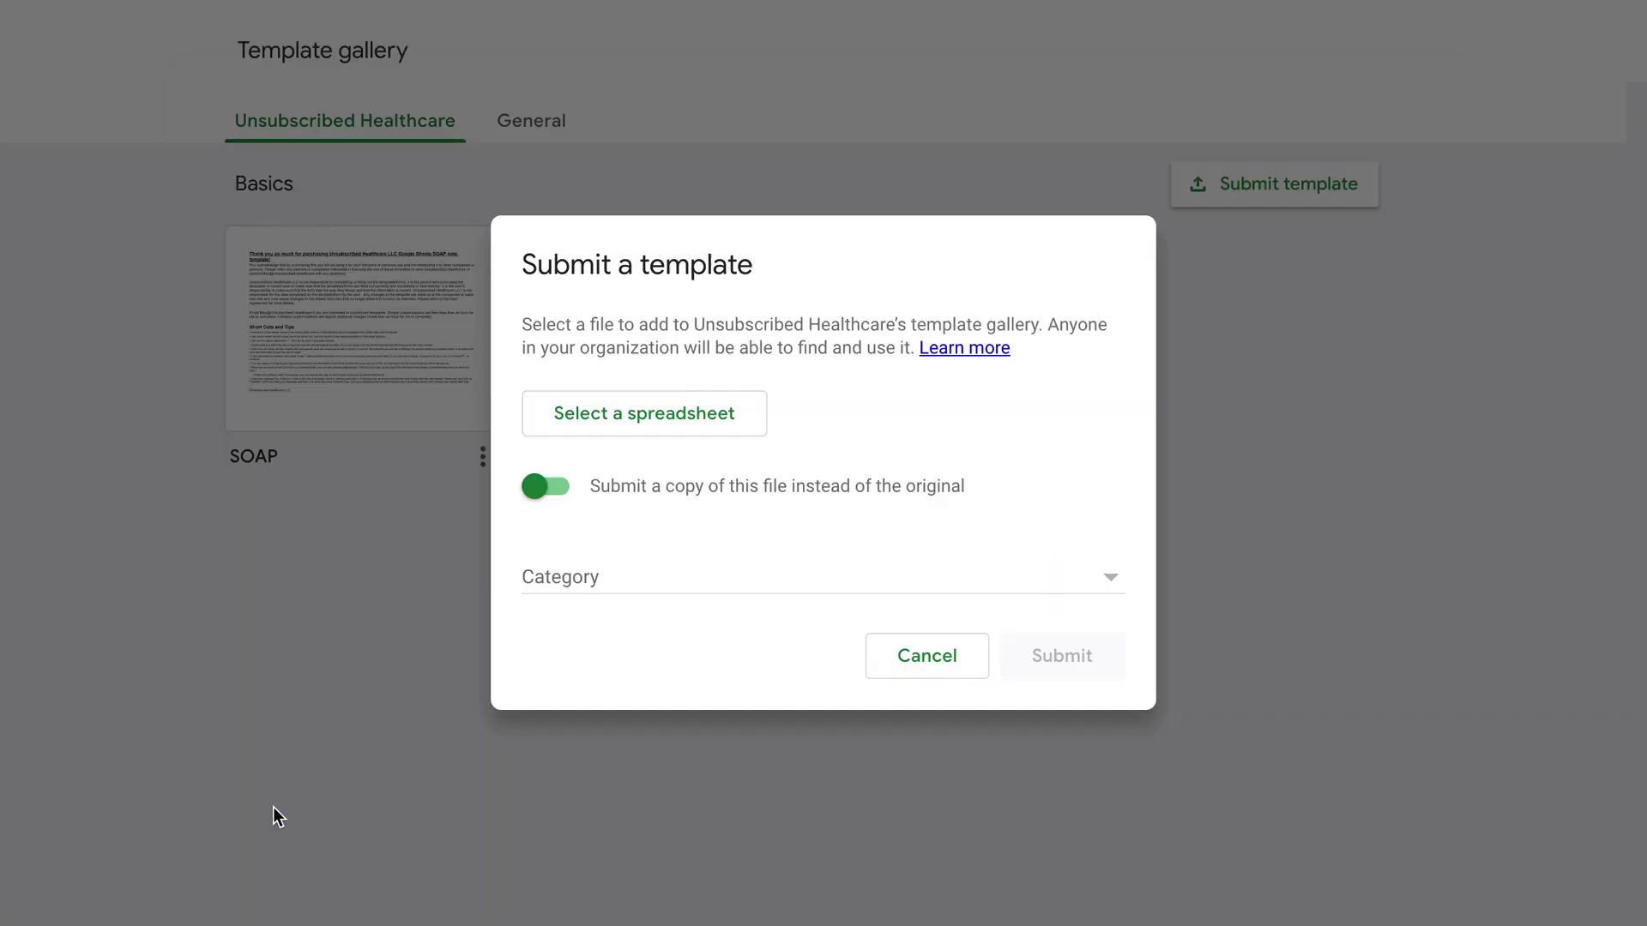
Step: File the template under the Basics category and submit it to the gallery
click(1107, 583)
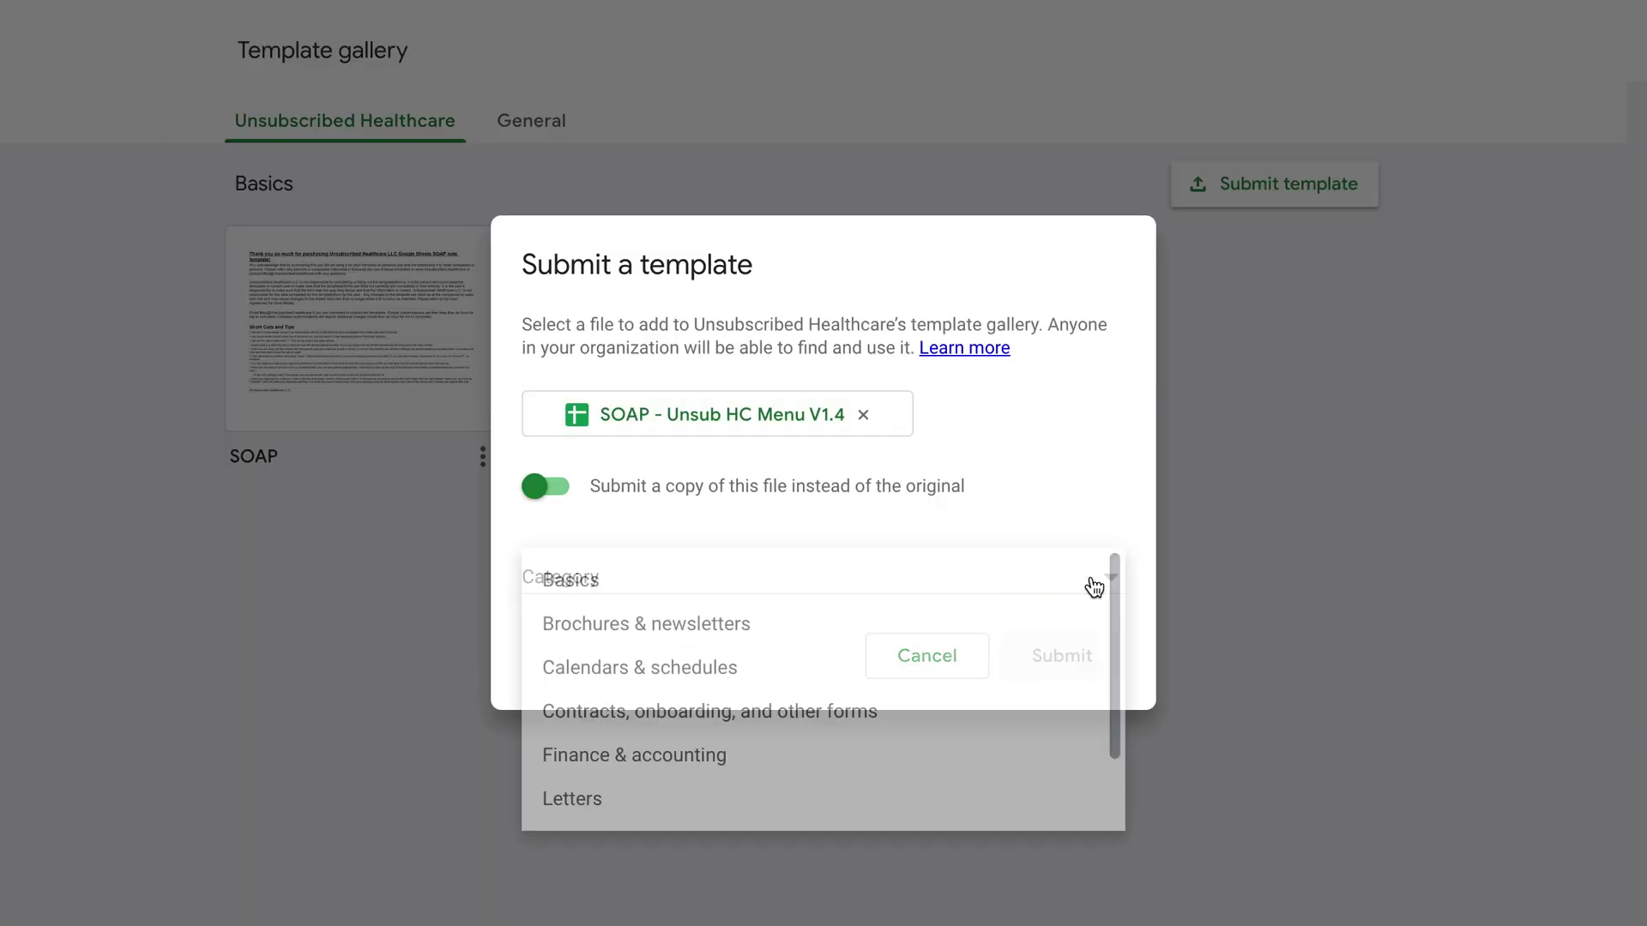
click(850, 580)
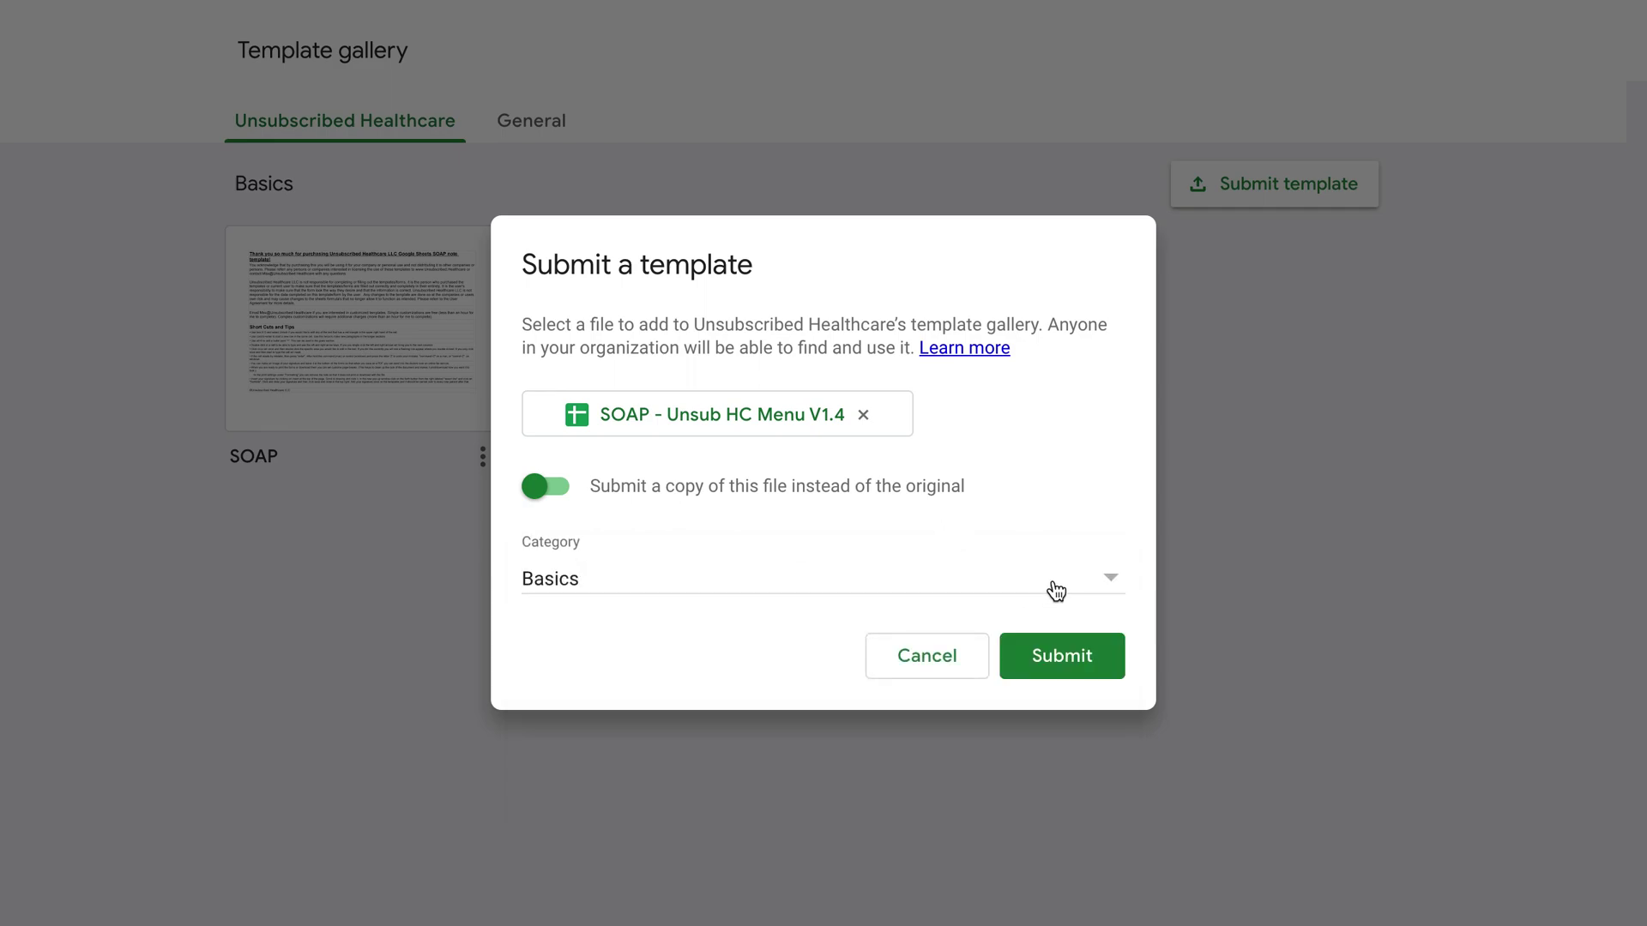
click(1107, 579)
scroll(798, 701, down, 2)
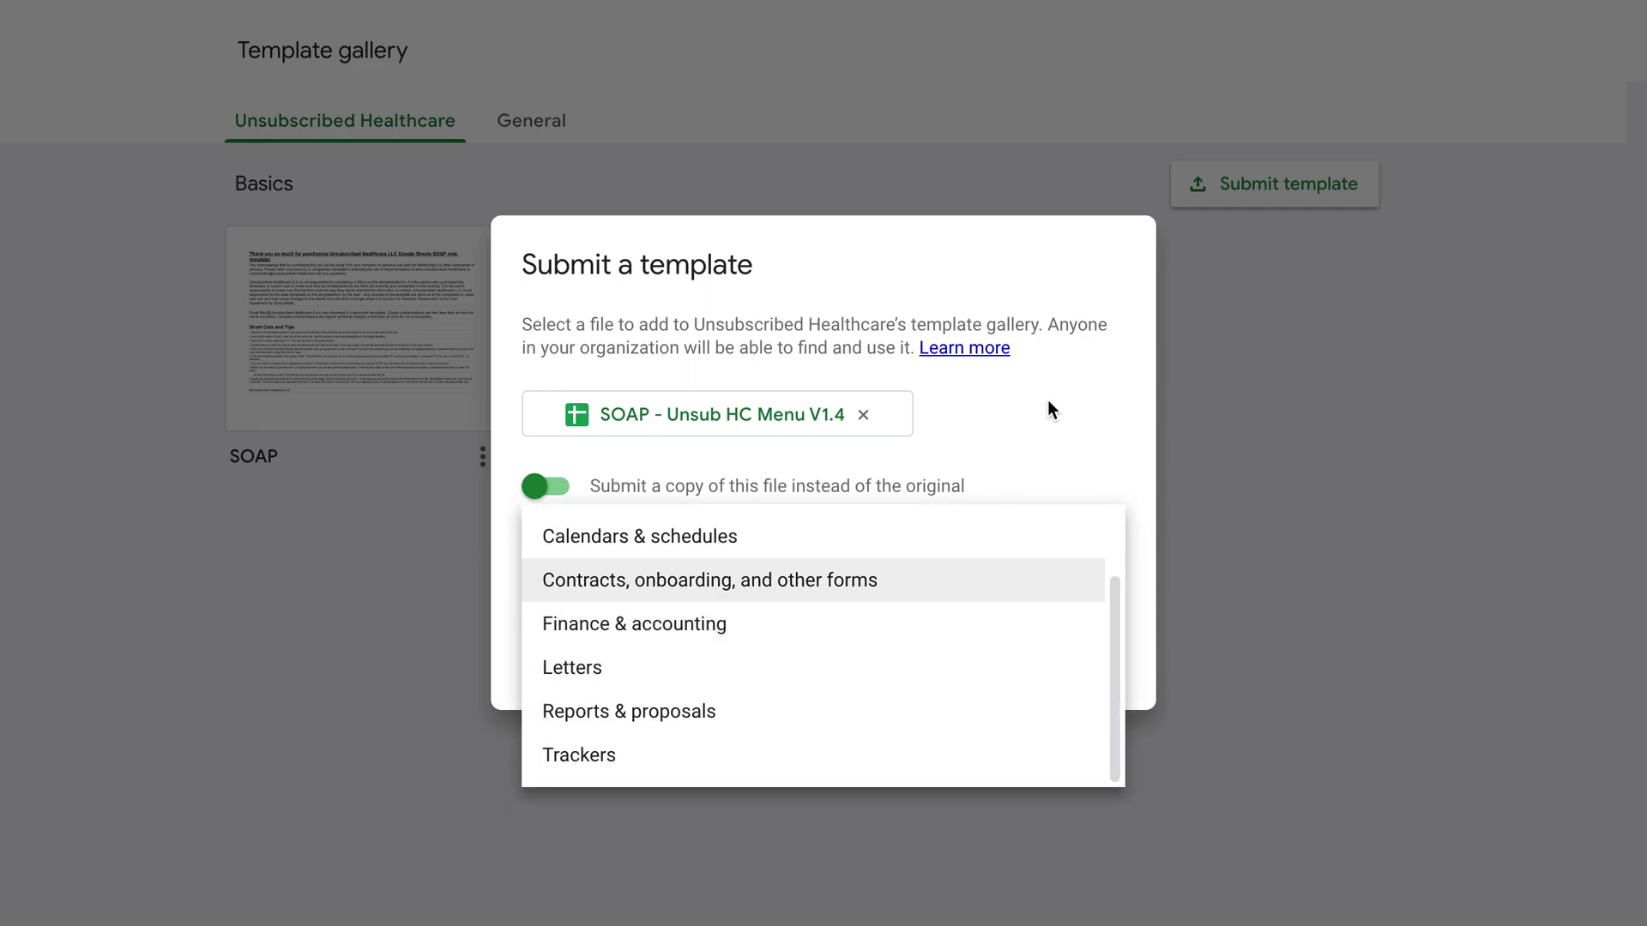
scroll(946, 599, up, 2)
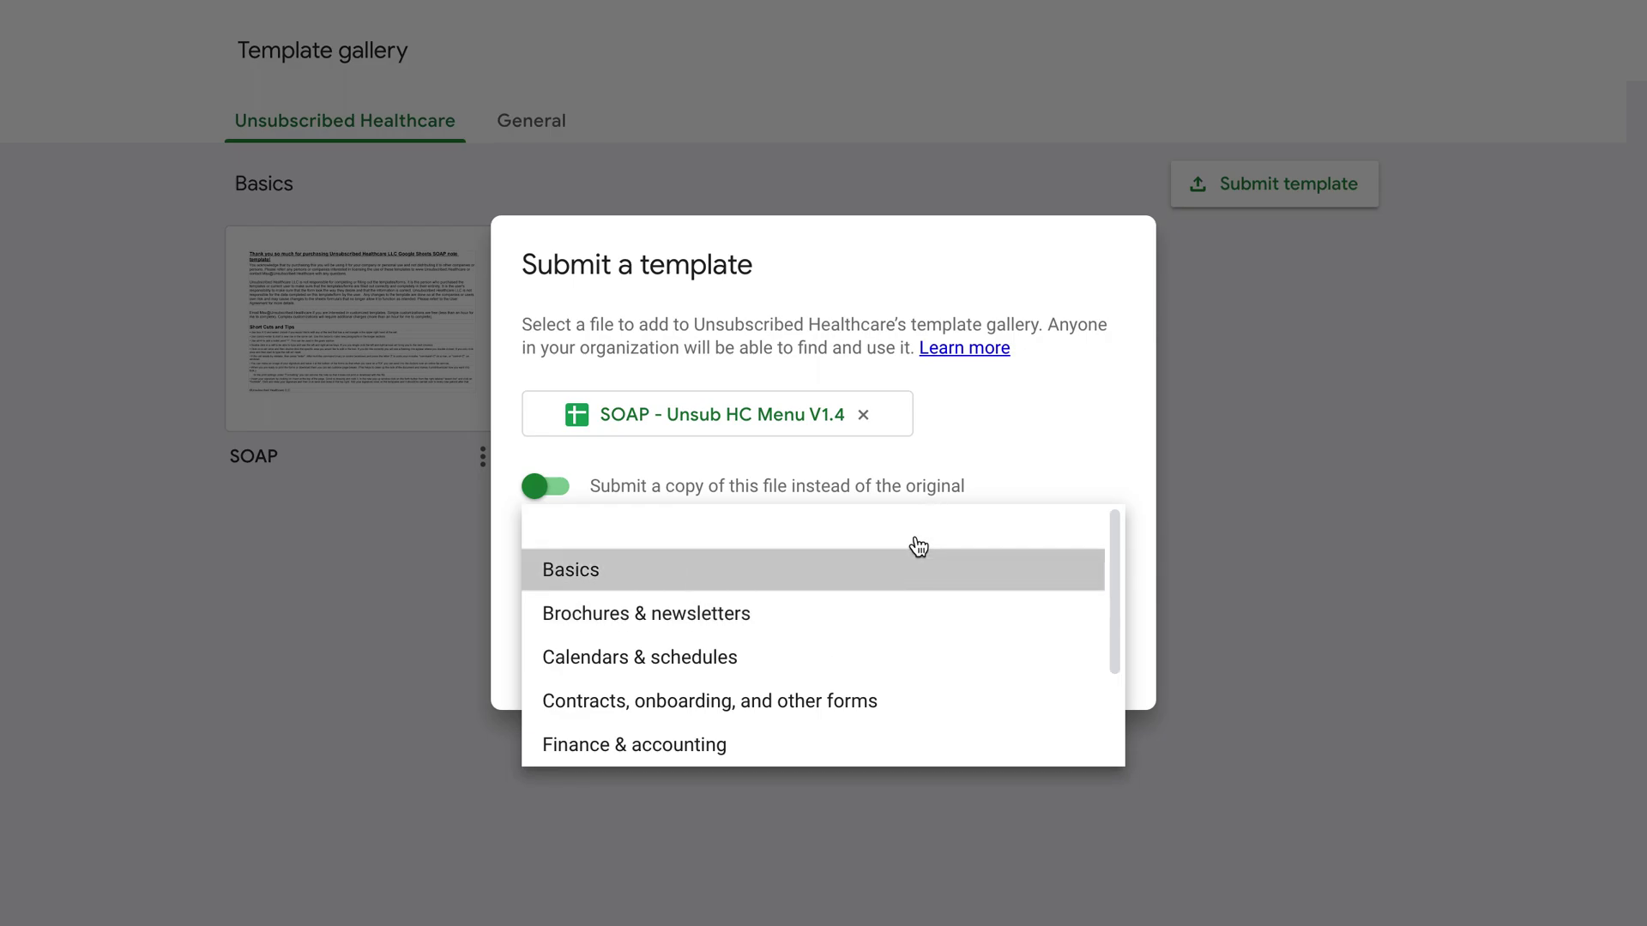
click(919, 566)
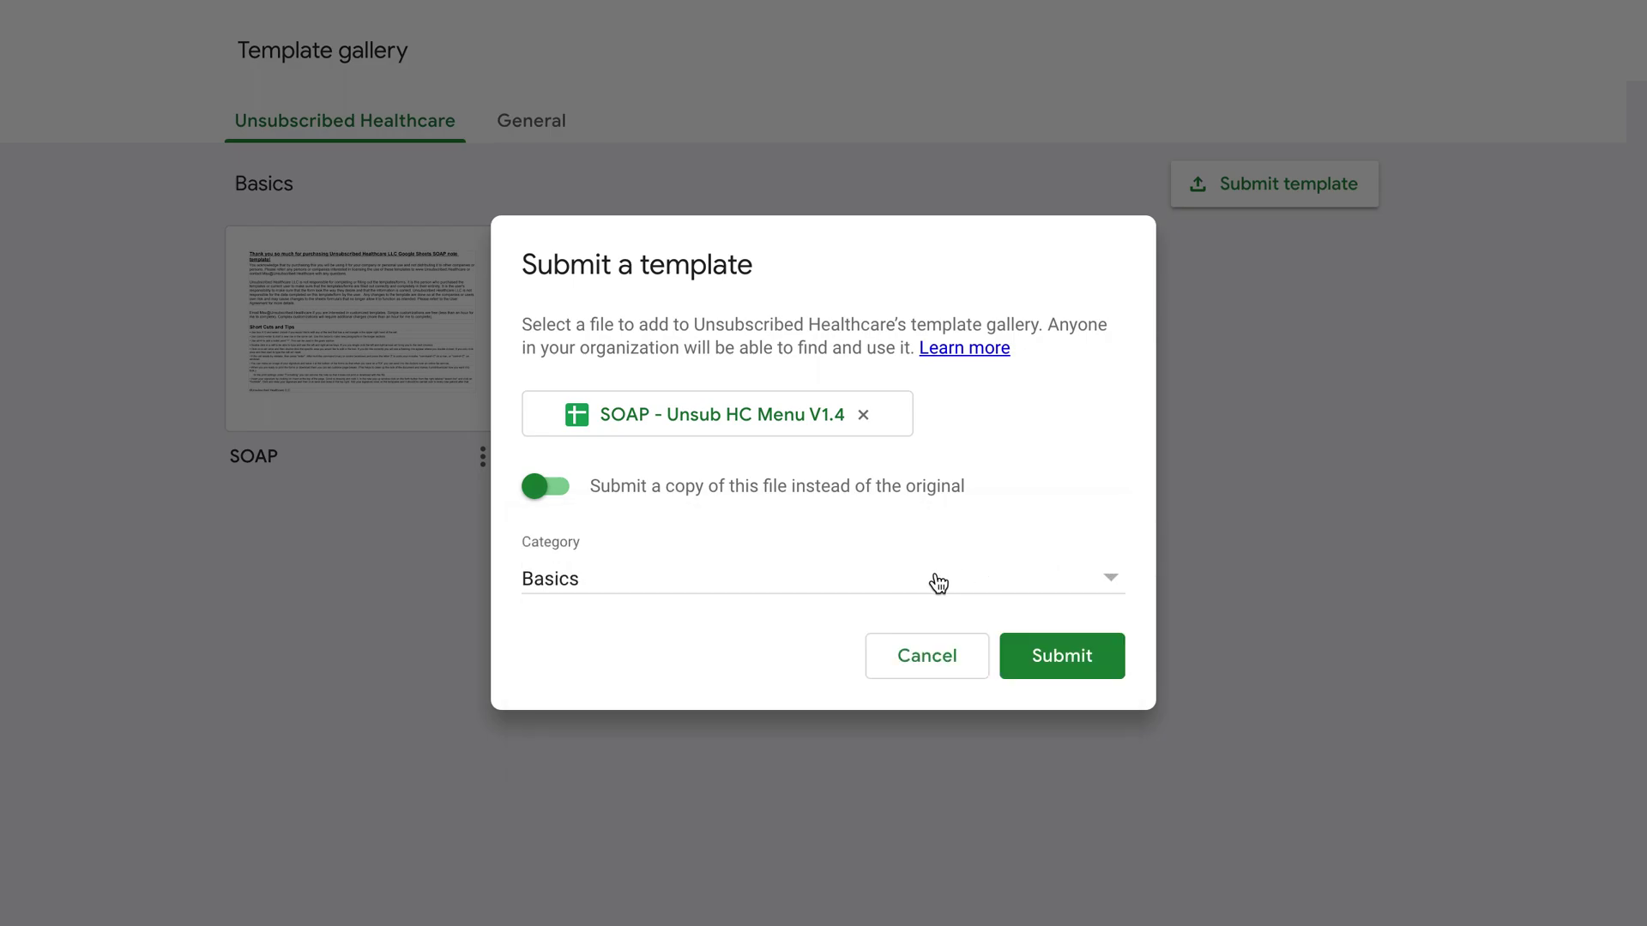
click(1063, 660)
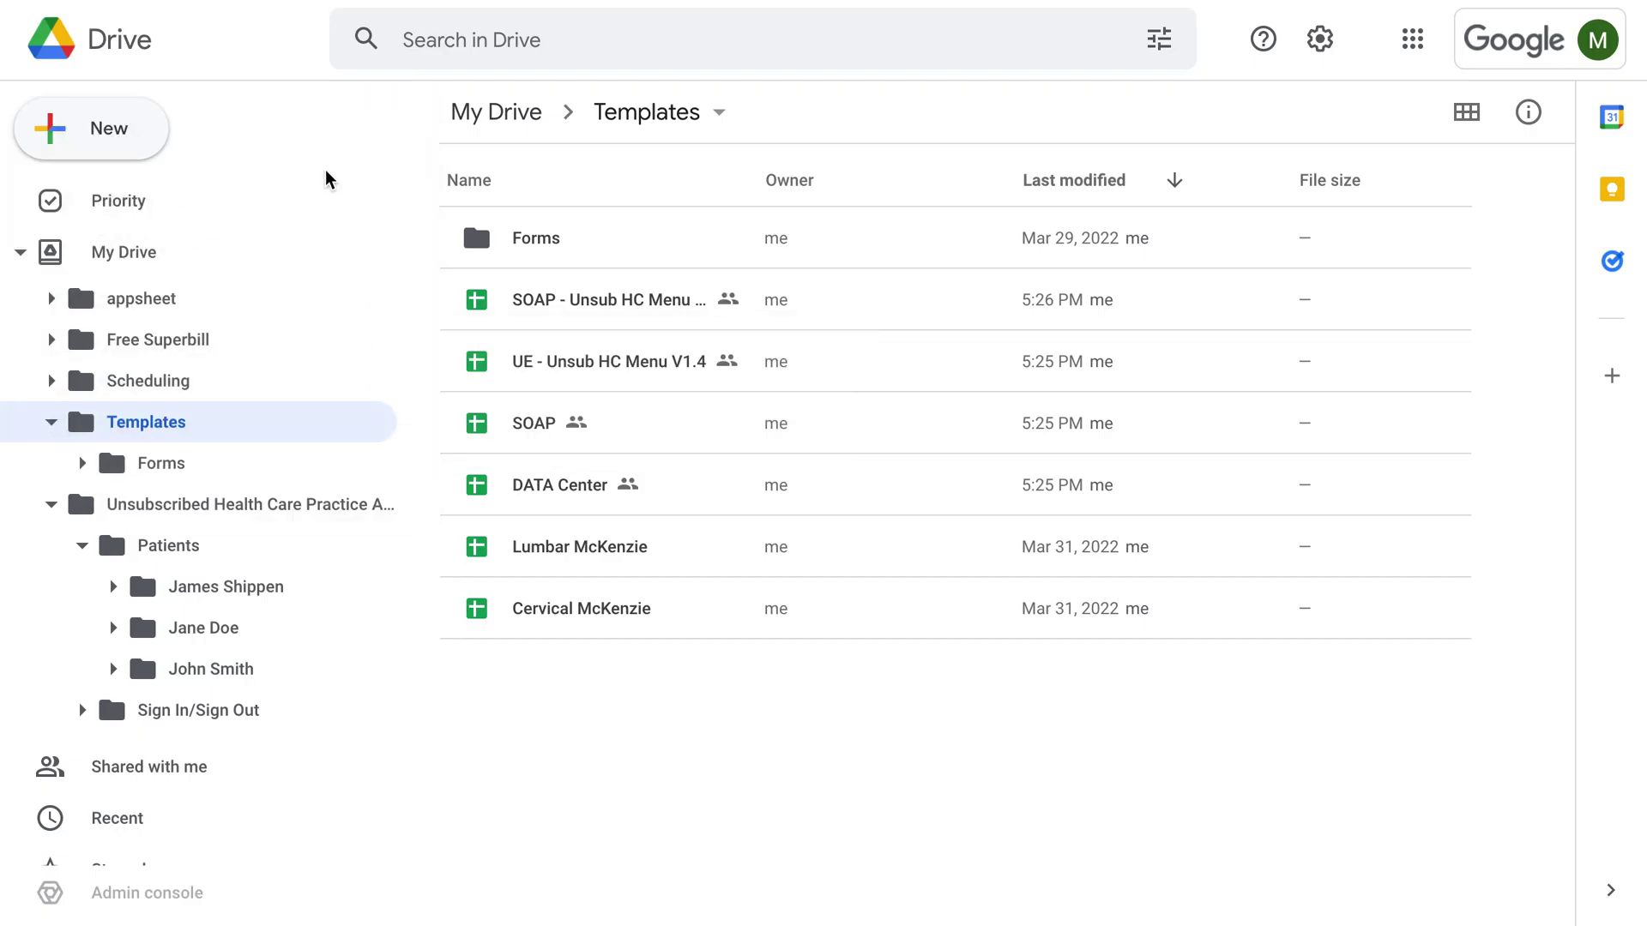
Step: Inside Patients, make a new folder named 'Charles Cheese' and open it
click(238, 562)
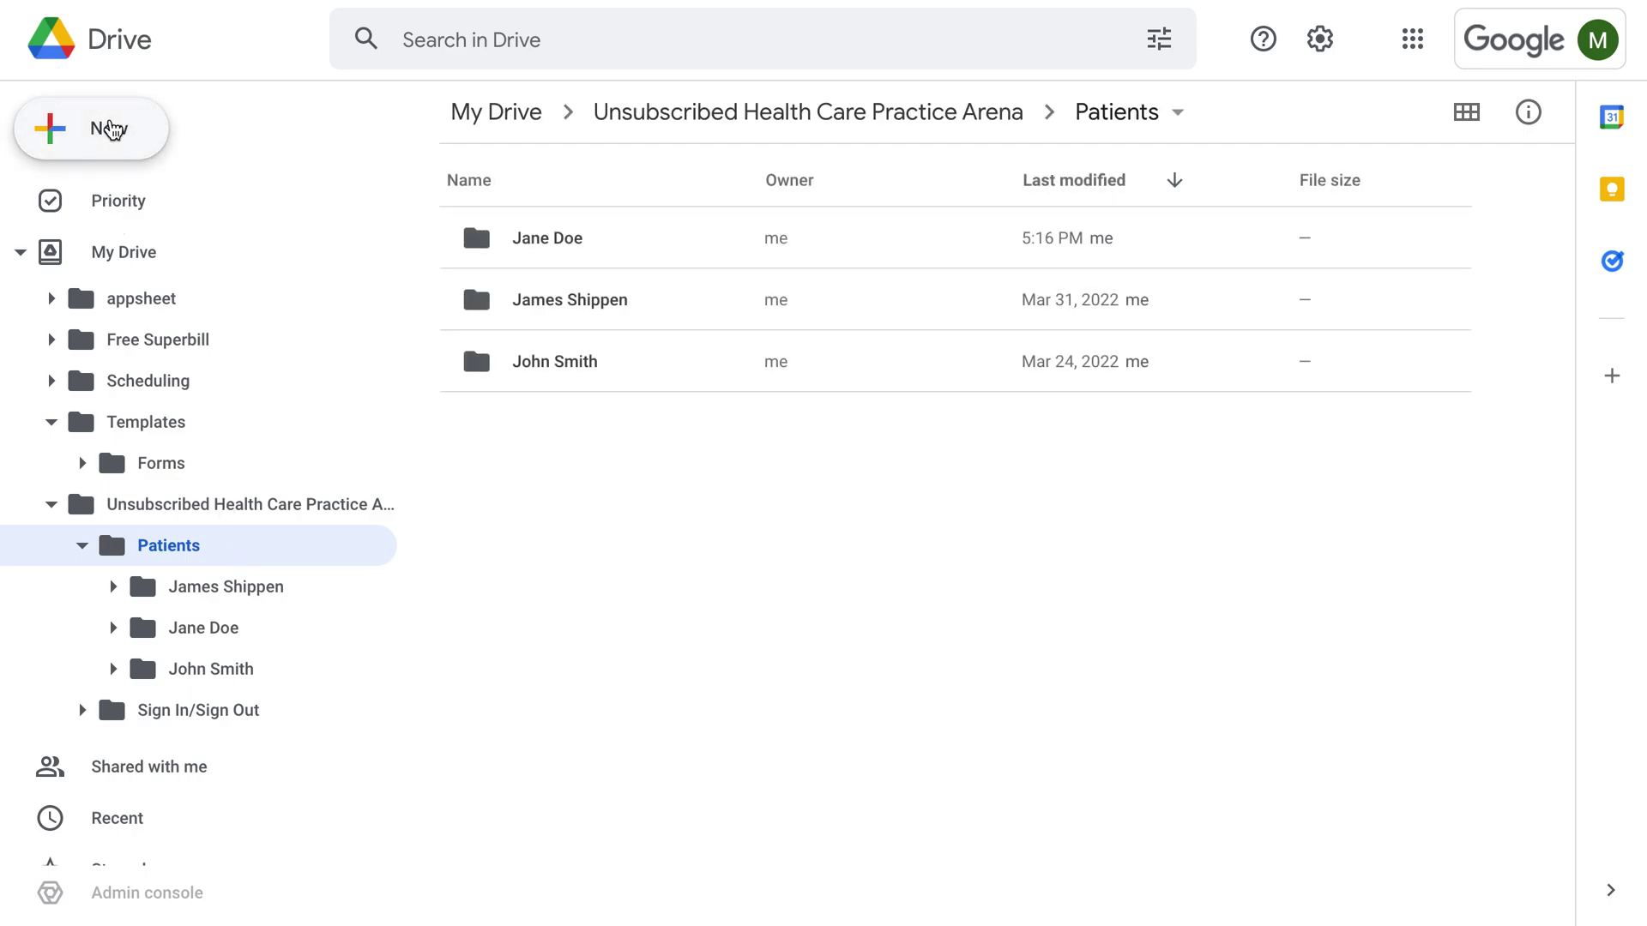
click(114, 133)
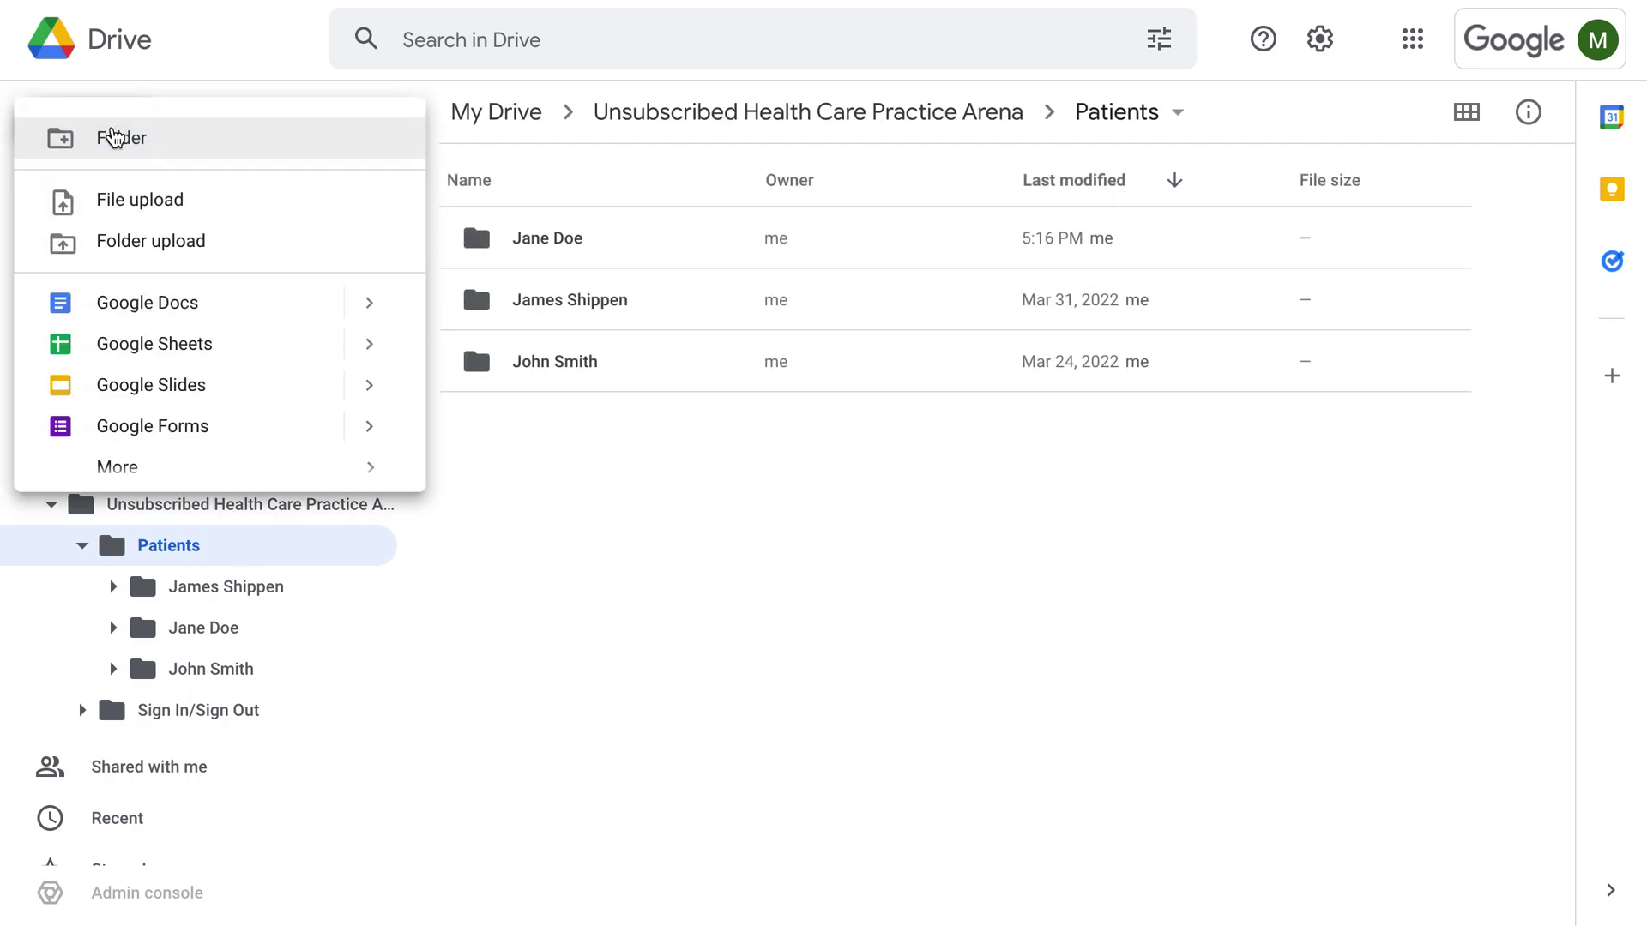
click(130, 151)
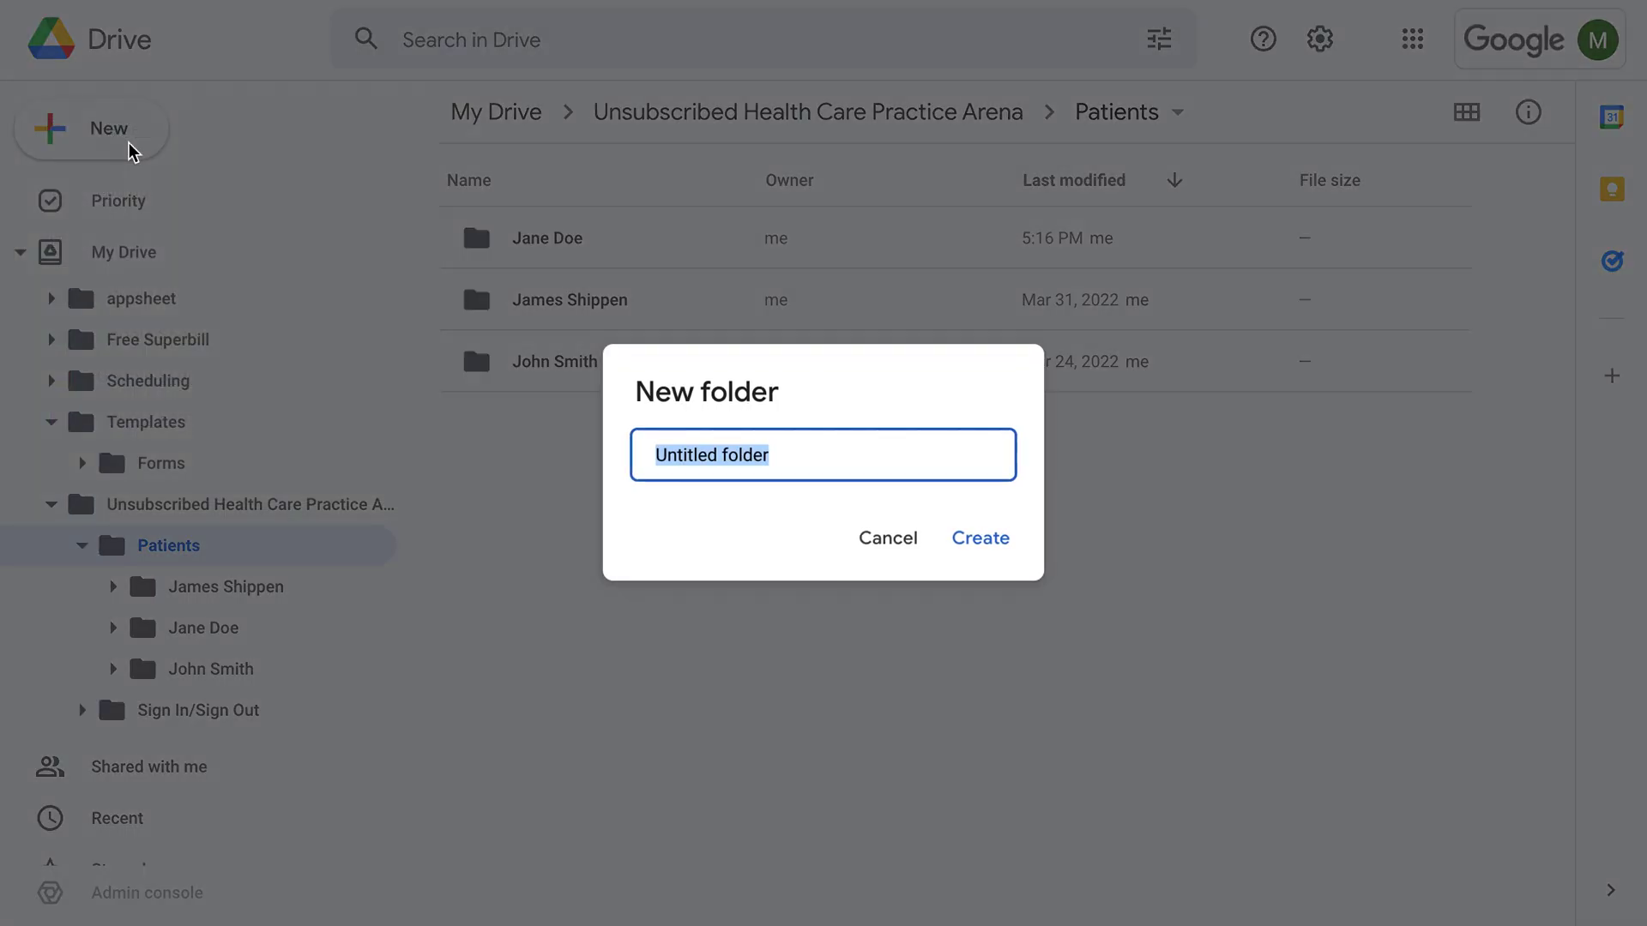
text(Charls)
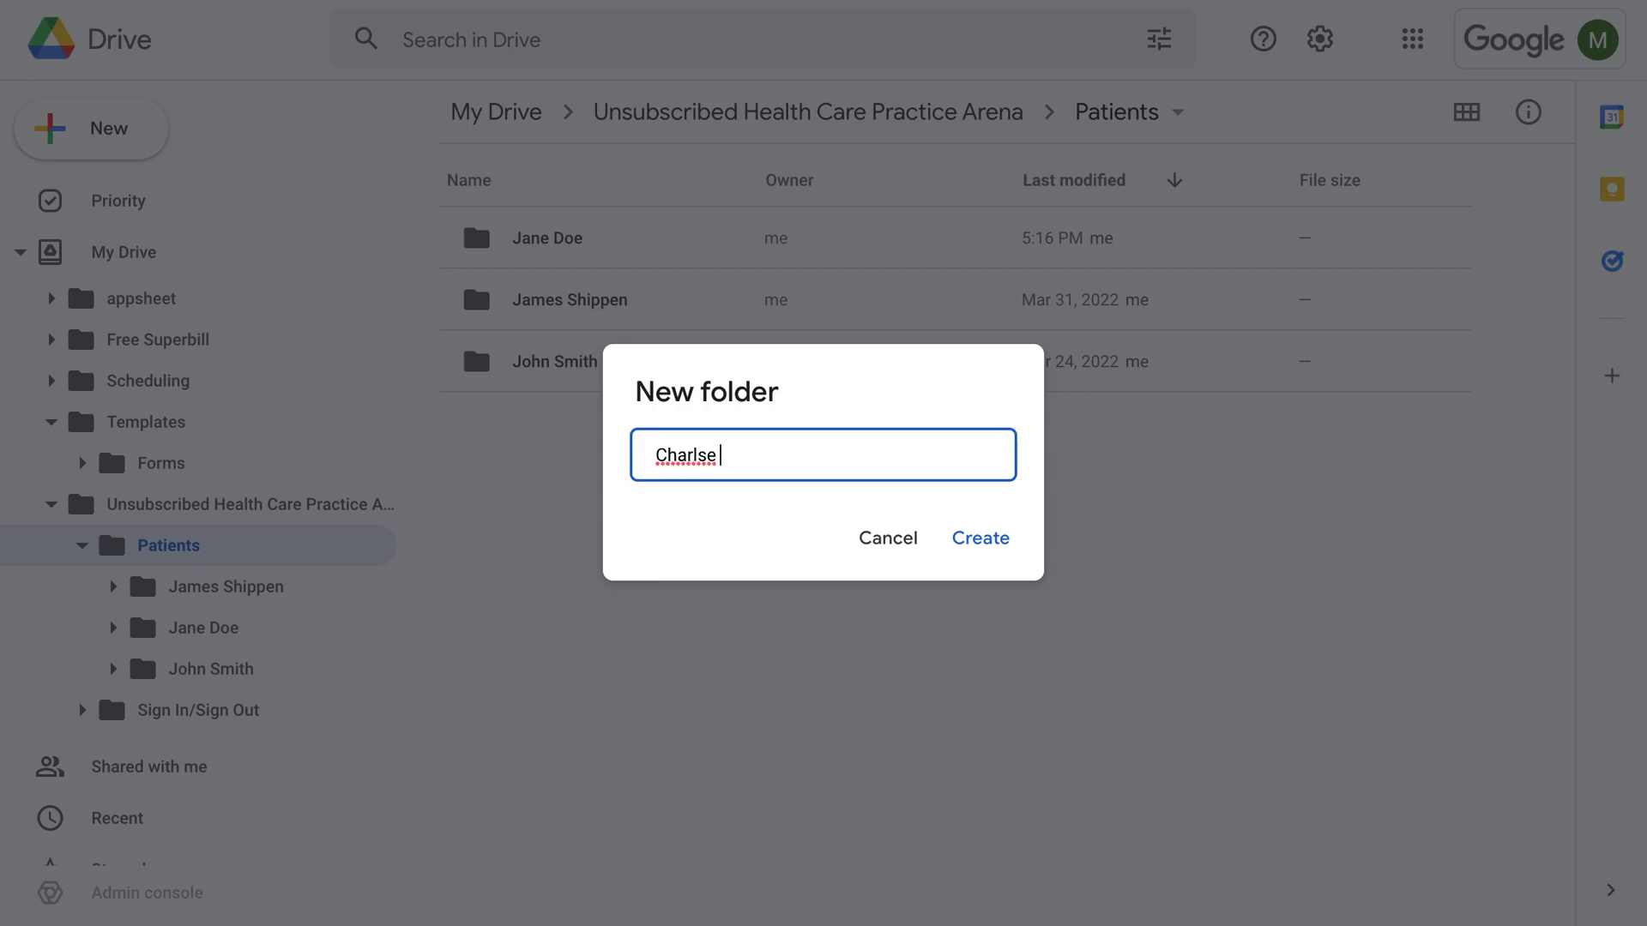
text(es Chee)
click(981, 554)
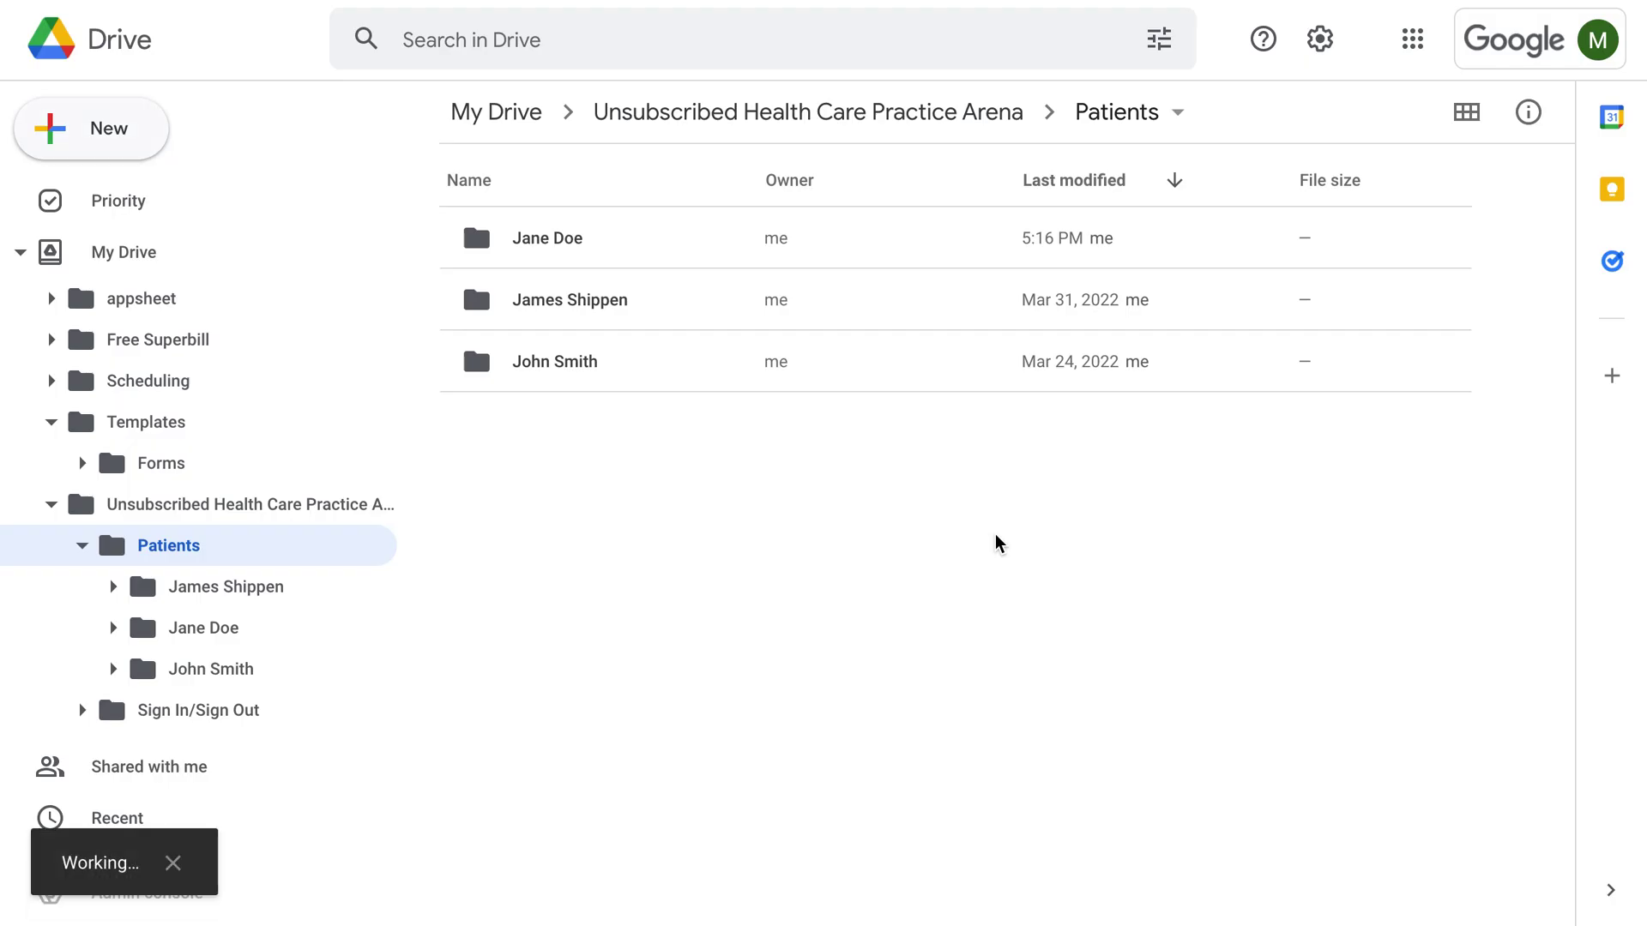
double_click(639, 245)
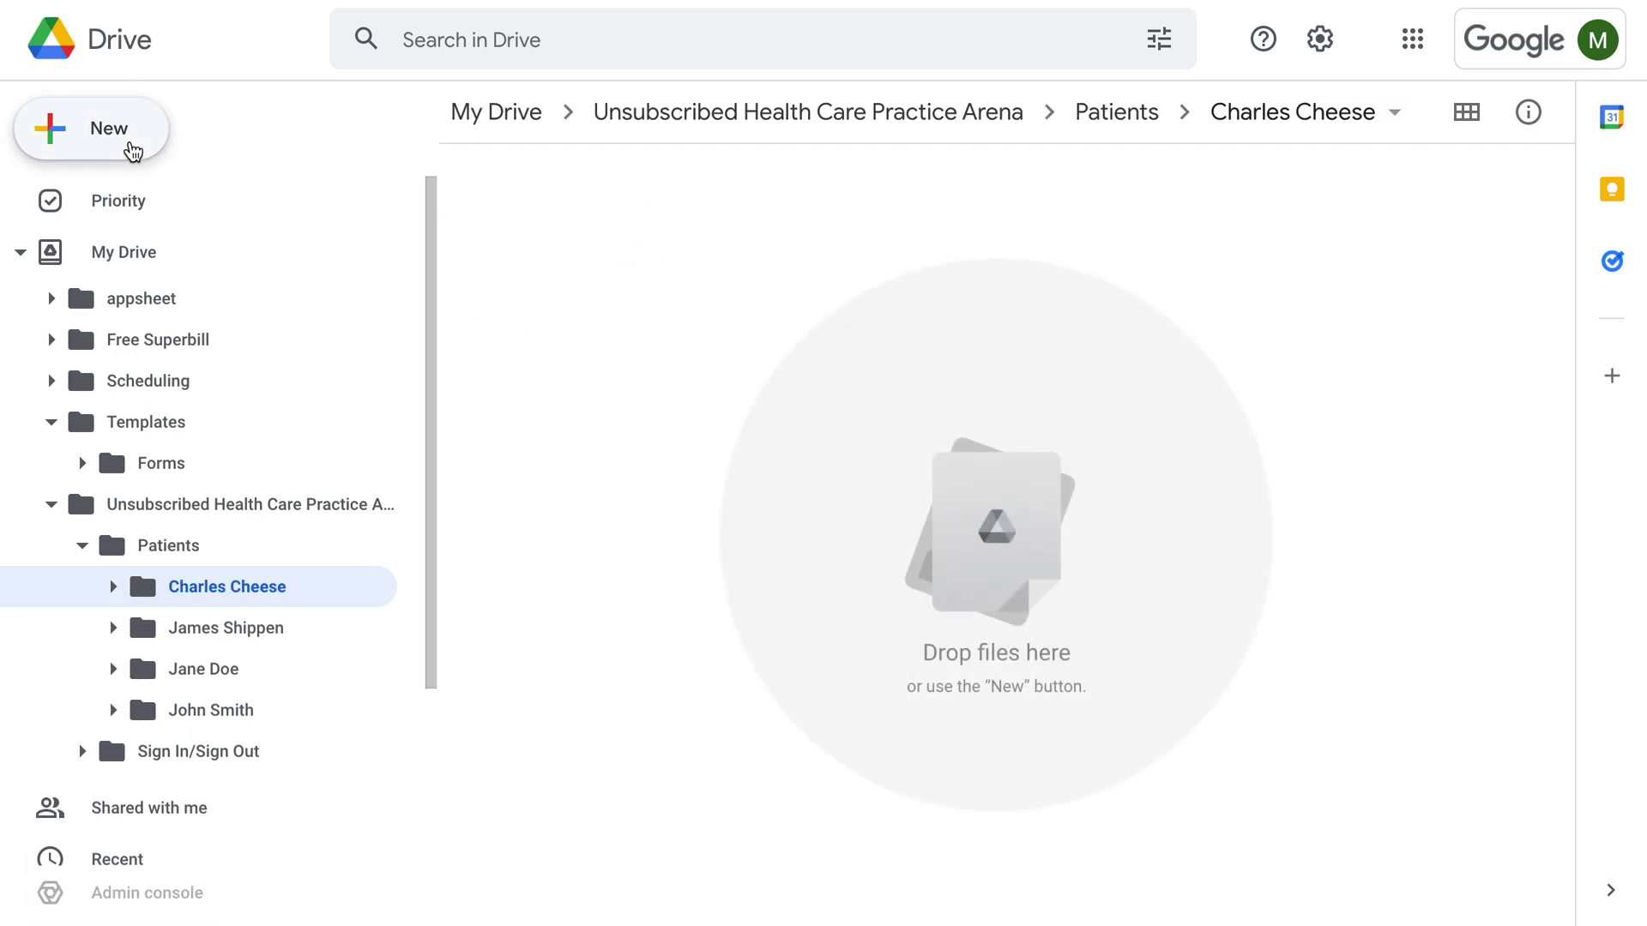
Step: Create a new spreadsheet in Charles Cheese from the SOAP gallery template
click(109, 128)
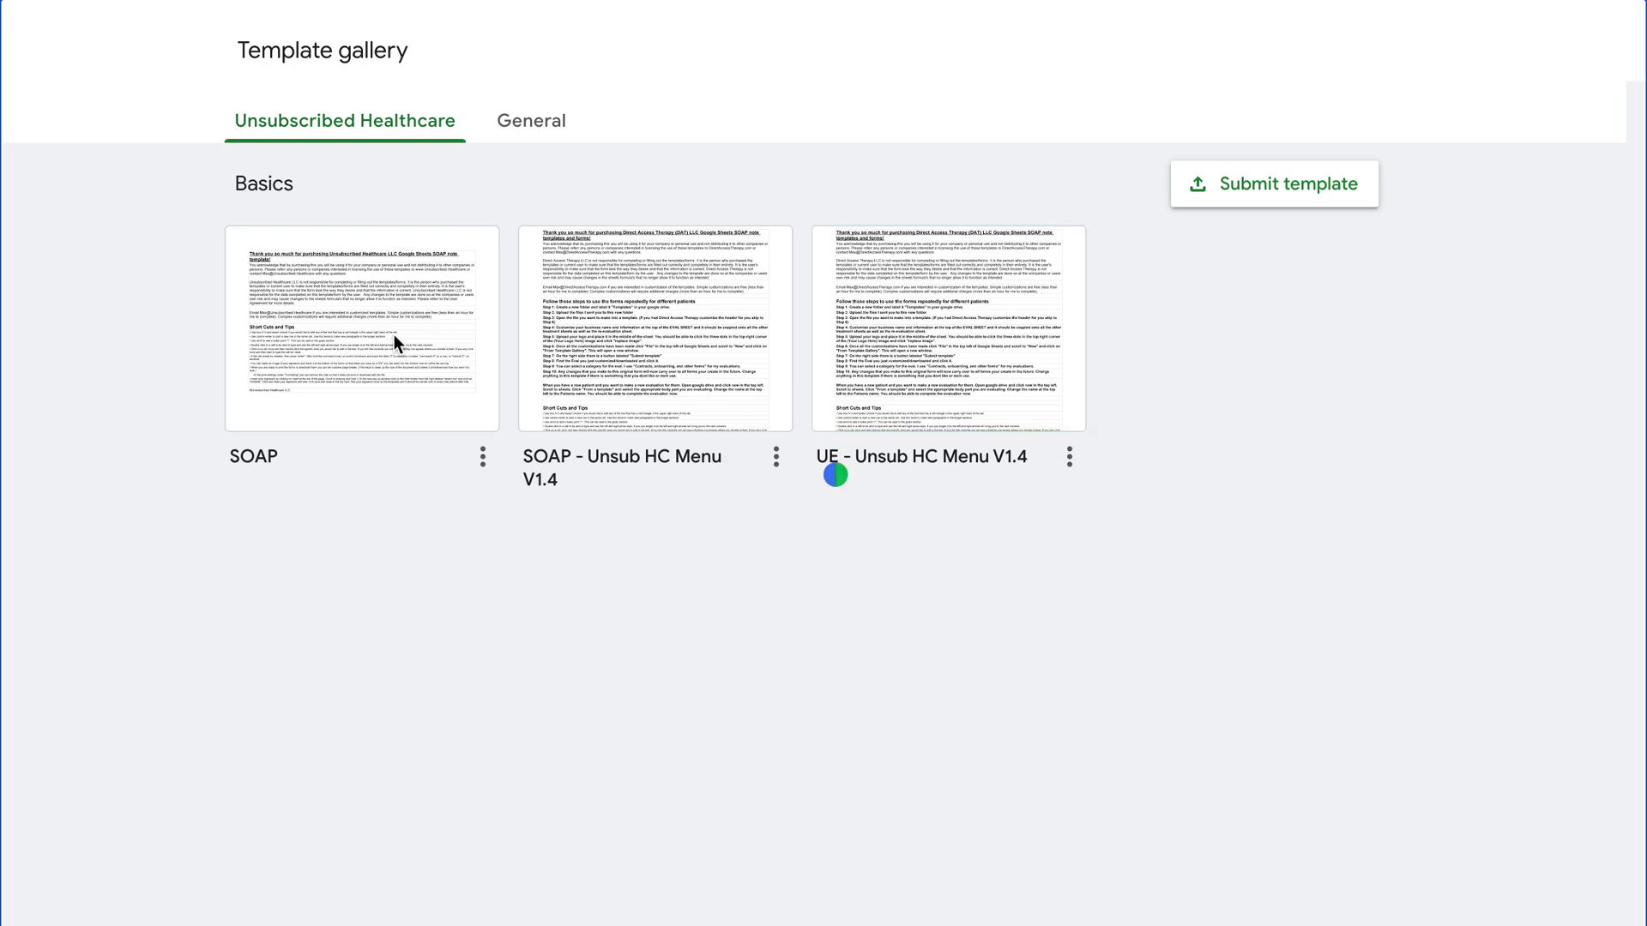
click(394, 335)
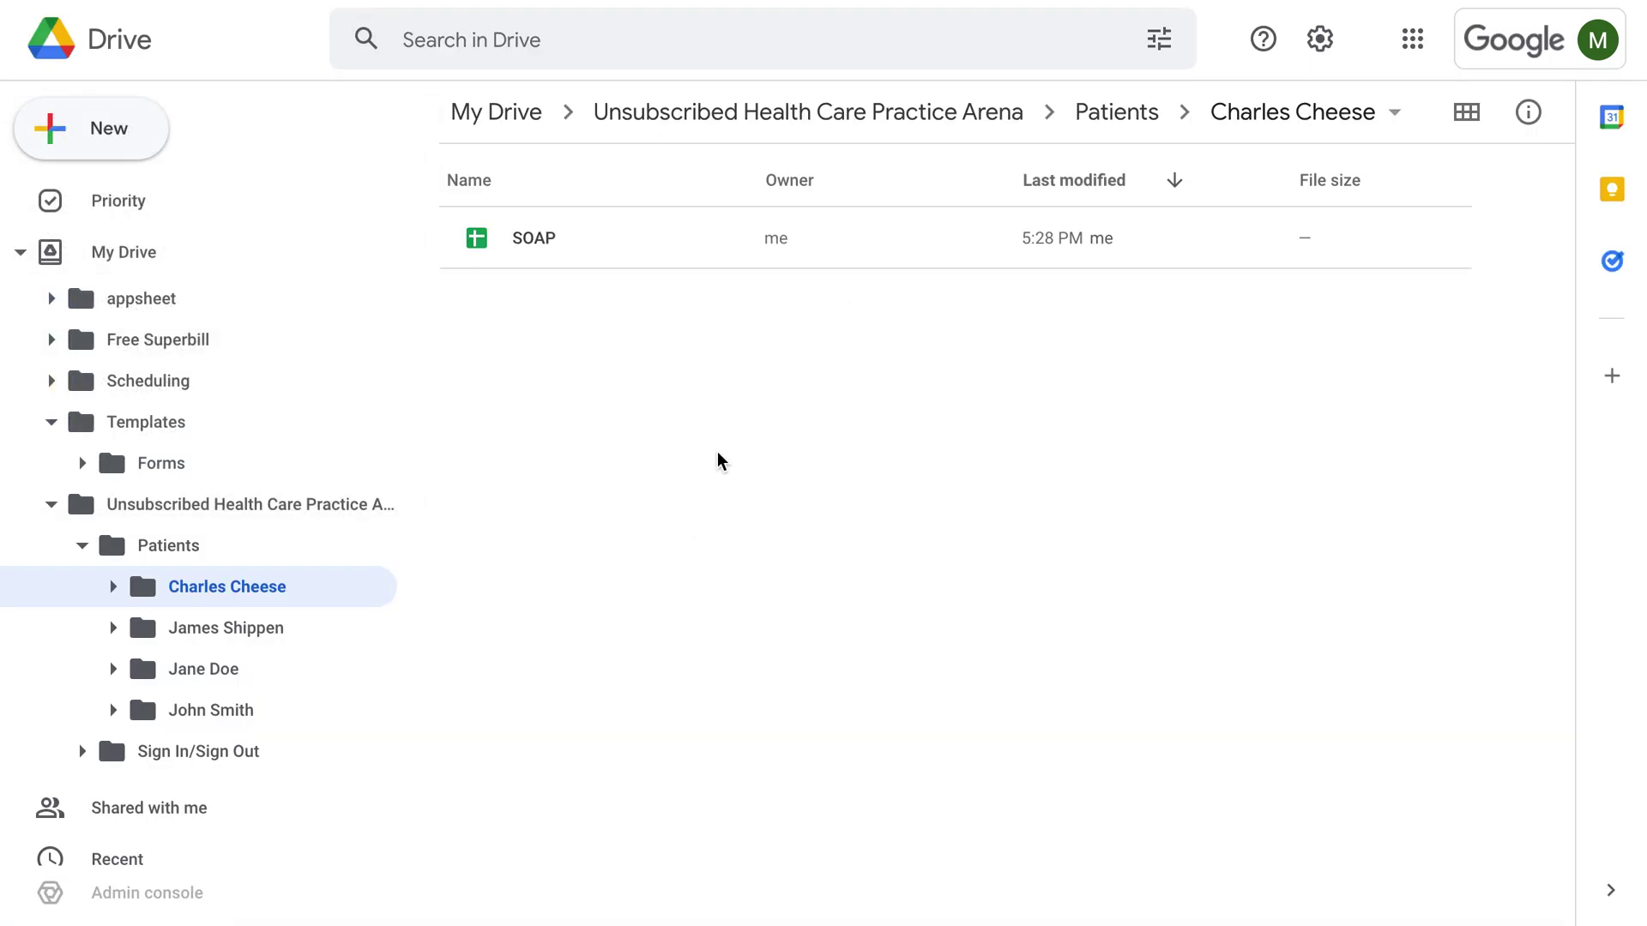
Step: Go to the Templates folder and bring up the SOAP file's action menu
click(600, 244)
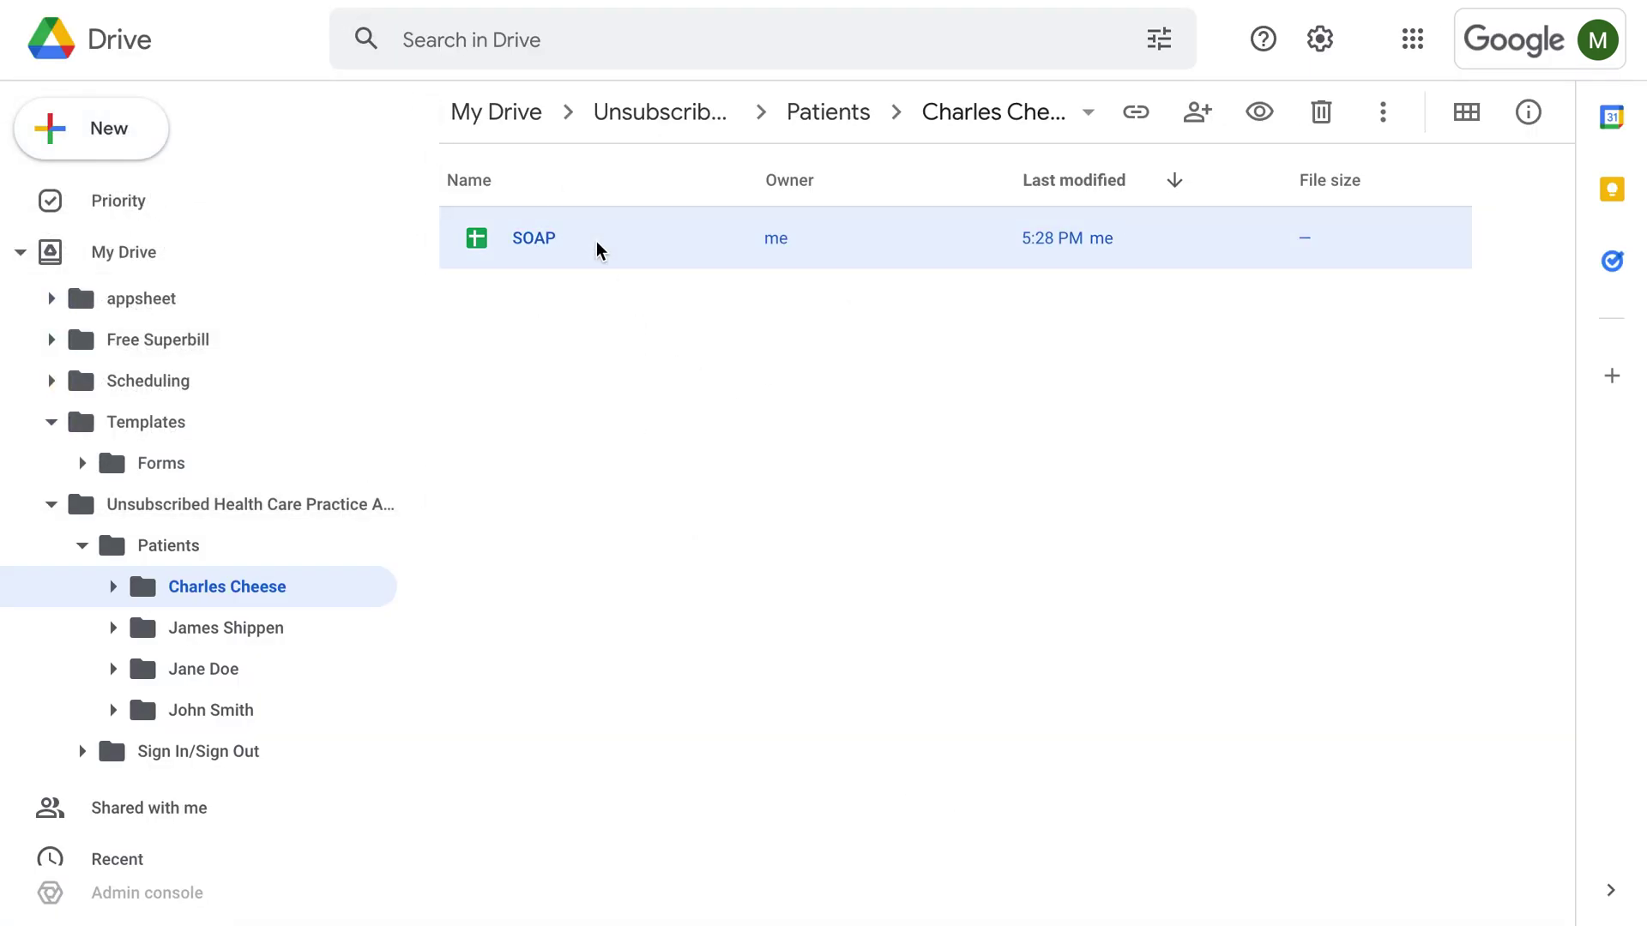
click(172, 429)
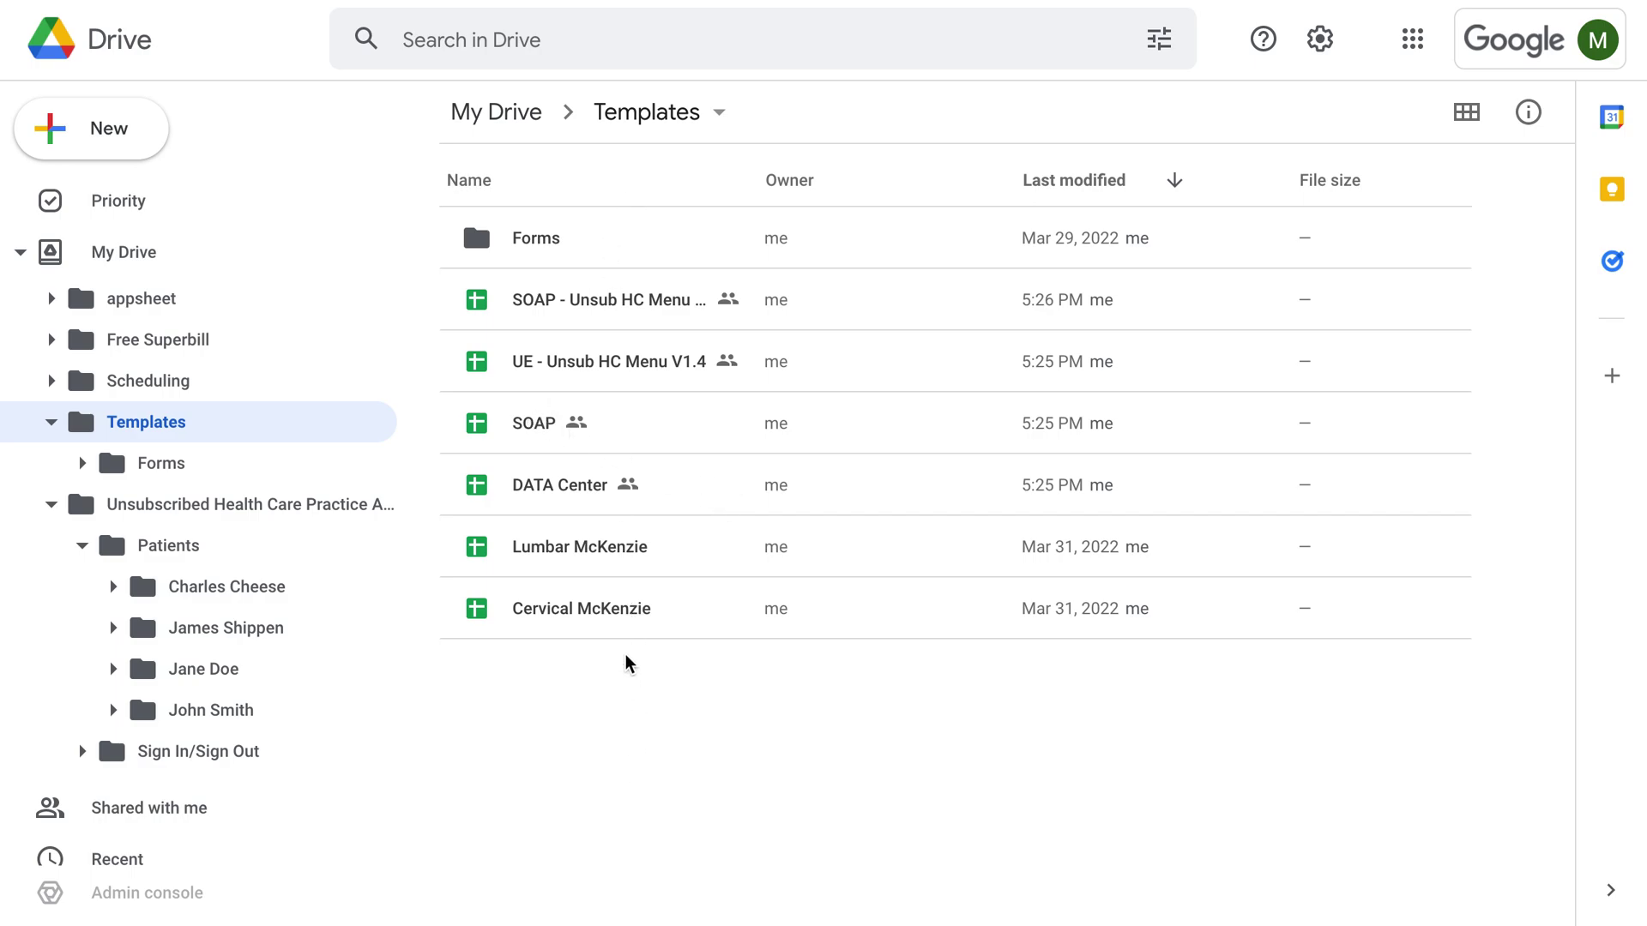
click(668, 443)
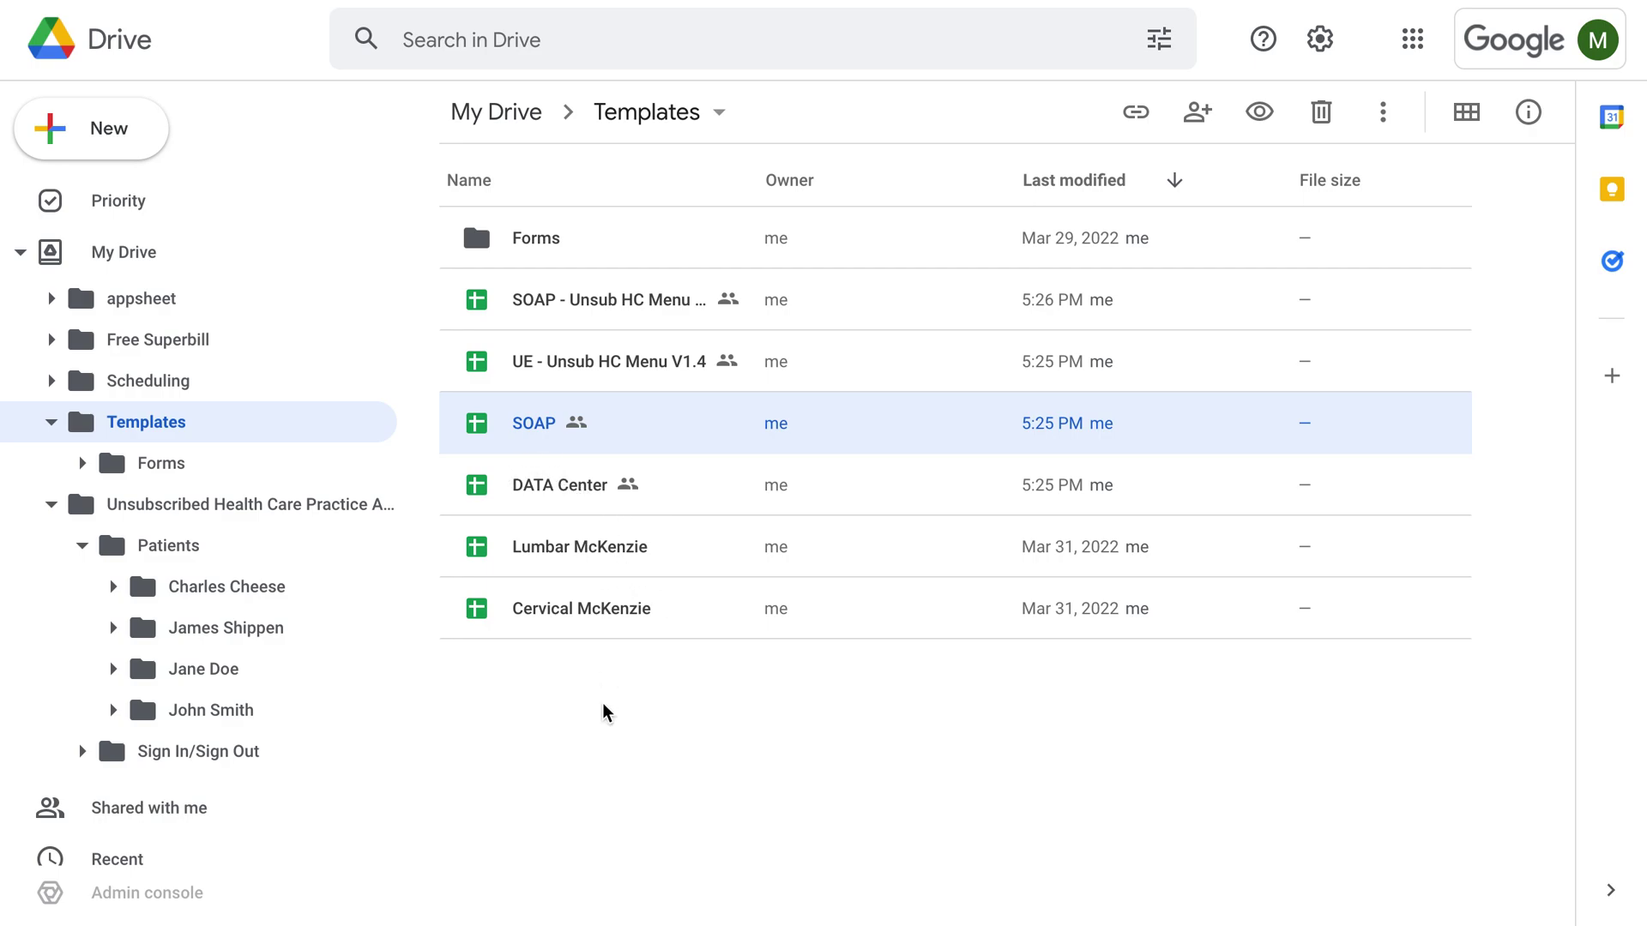
right_click(544, 439)
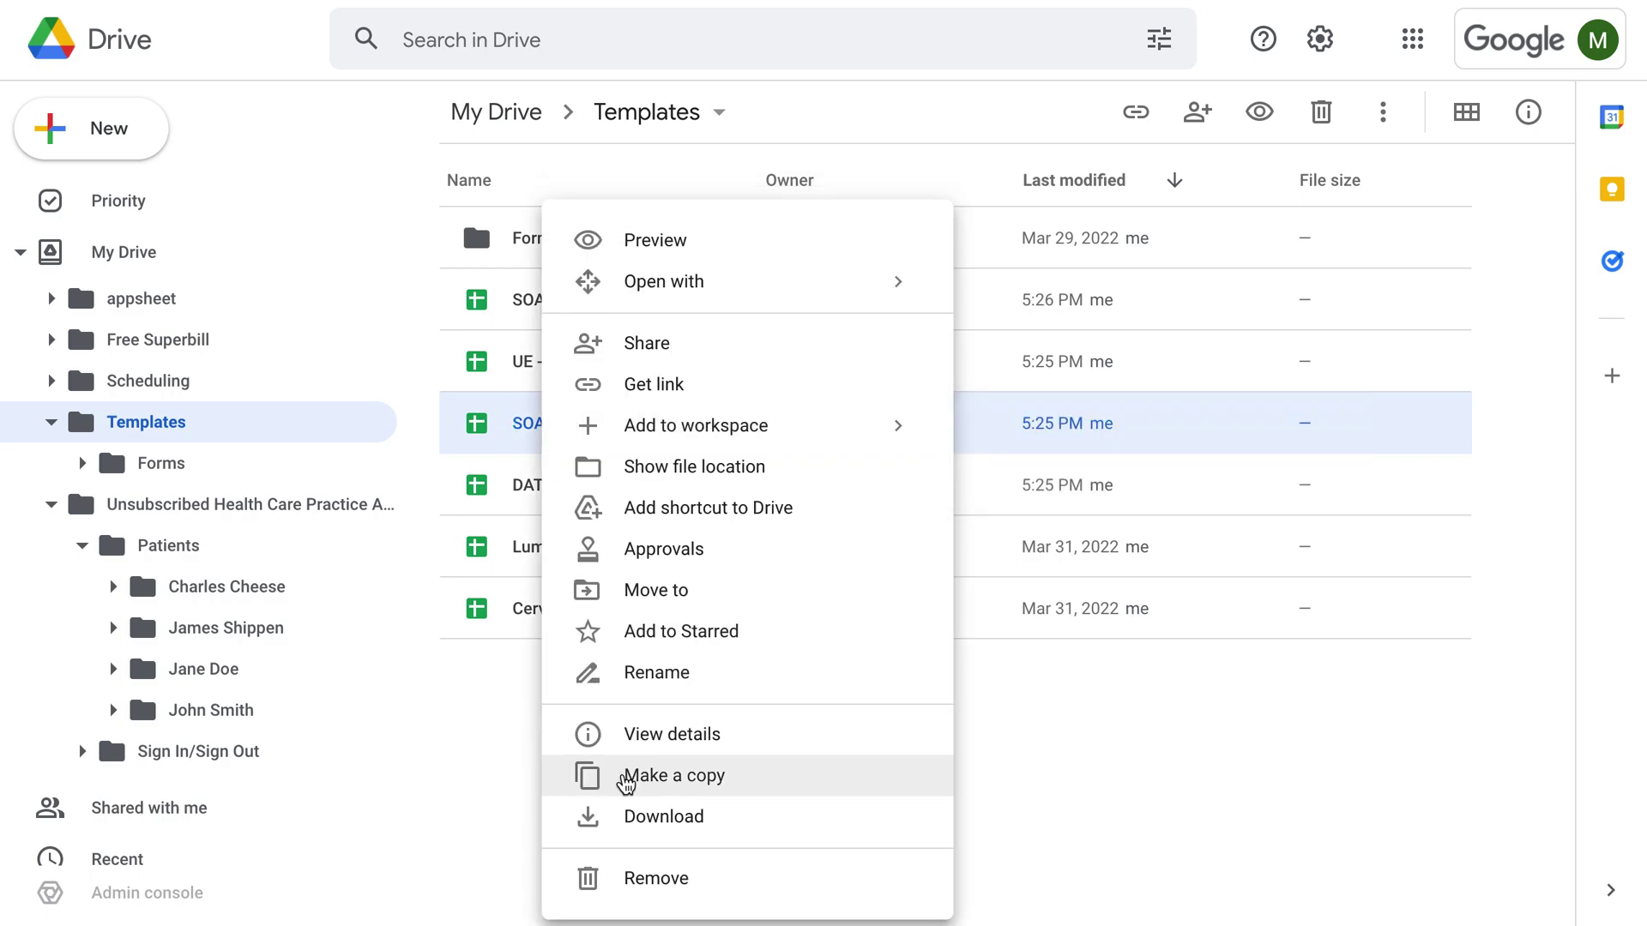
Step: Make a copy of the SOAP template, producing 'Copy of SOAP'
click(627, 781)
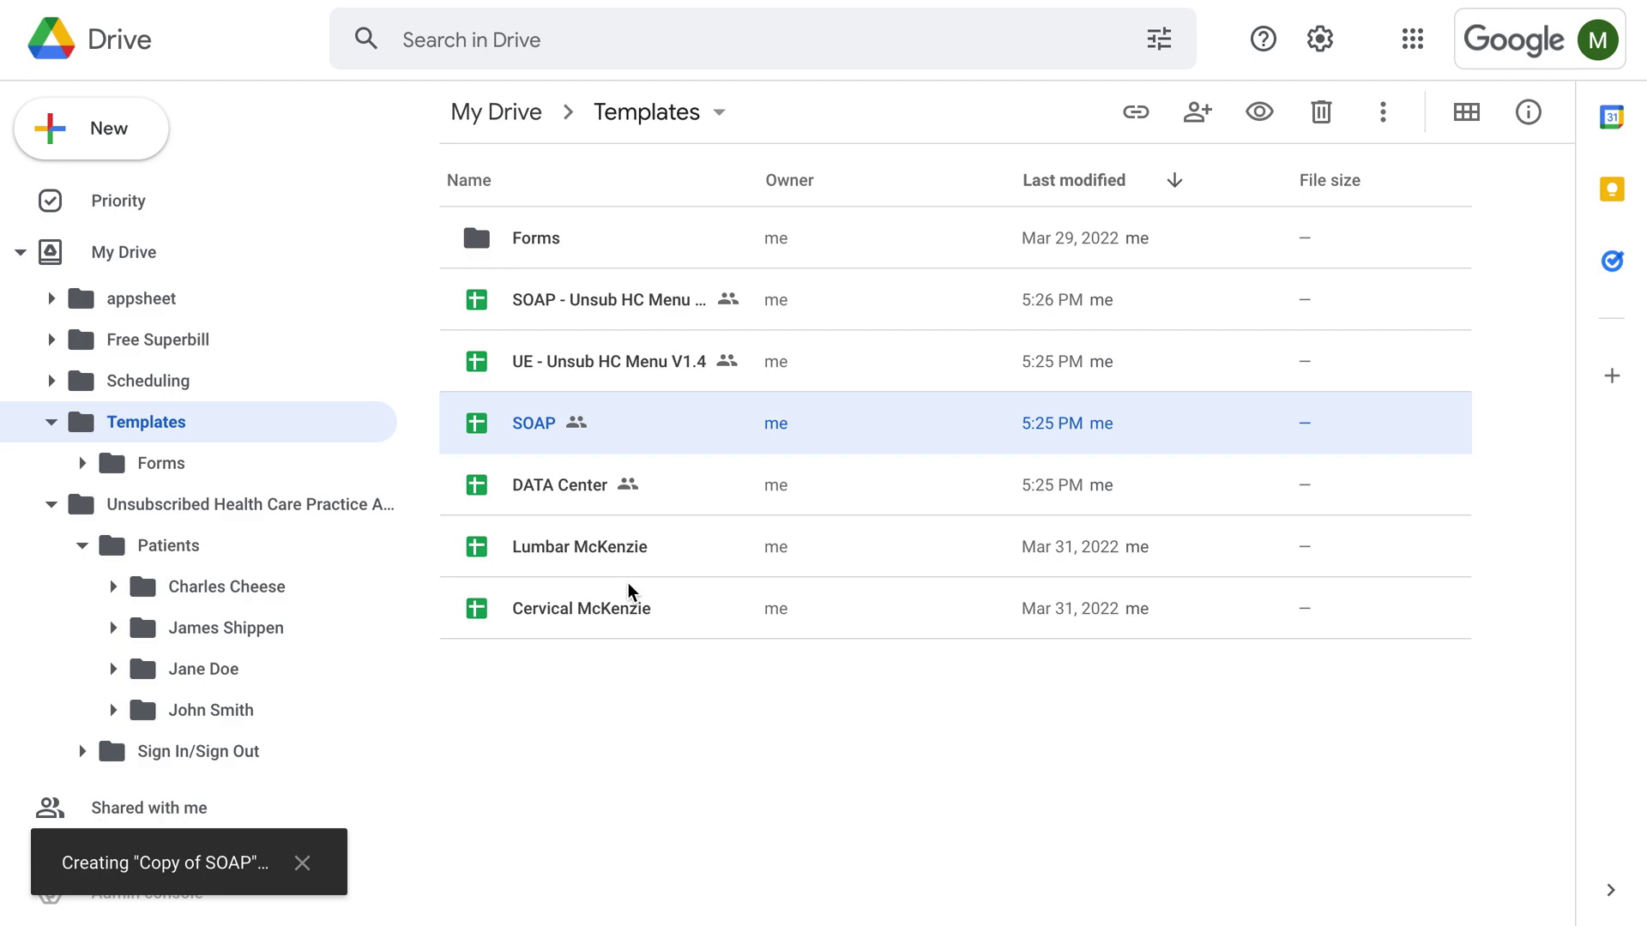
right_click(594, 313)
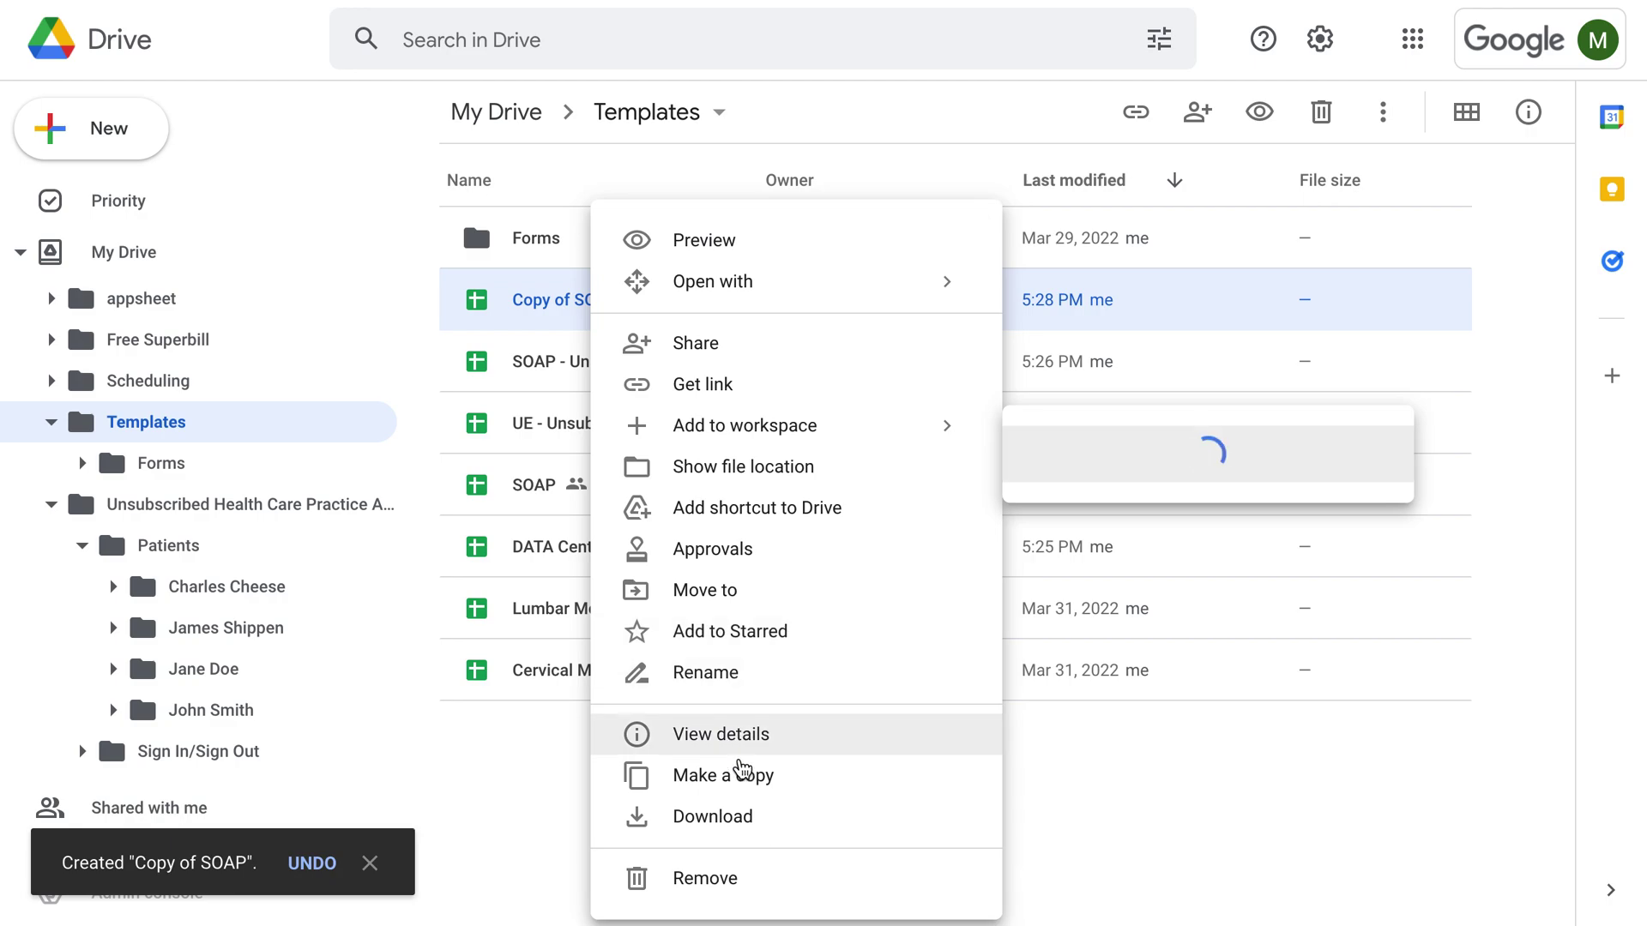
click(755, 595)
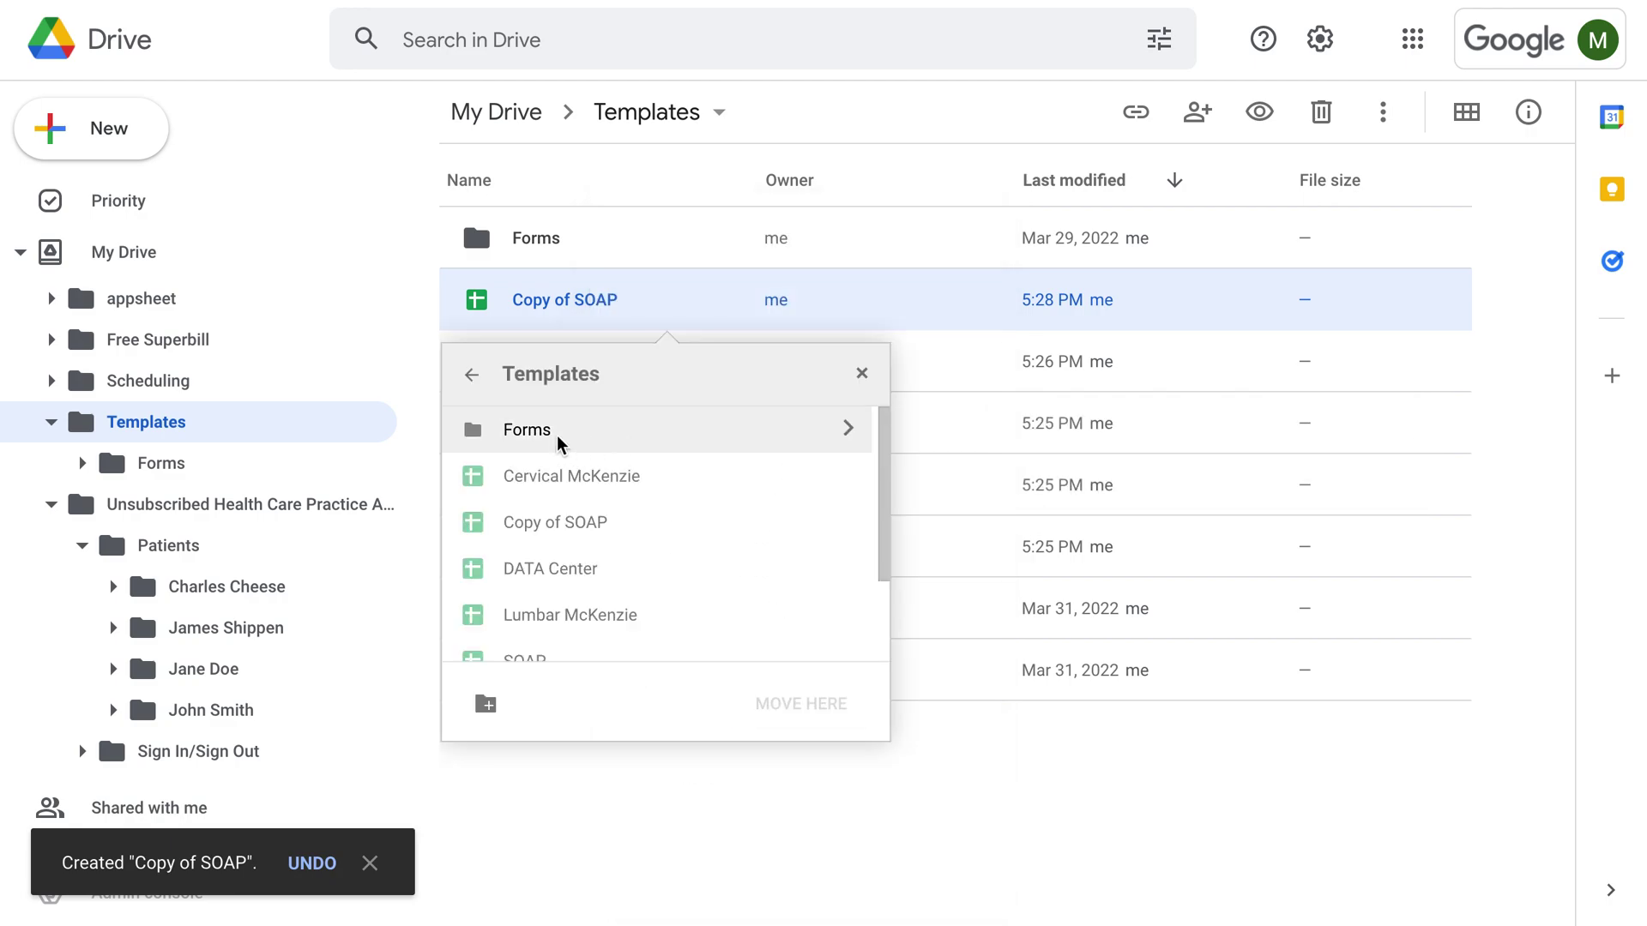
Step: Move Copy of SOAP to Unsubscribed Health Care Practice Arena > Patients > Charles Cheese
click(472, 373)
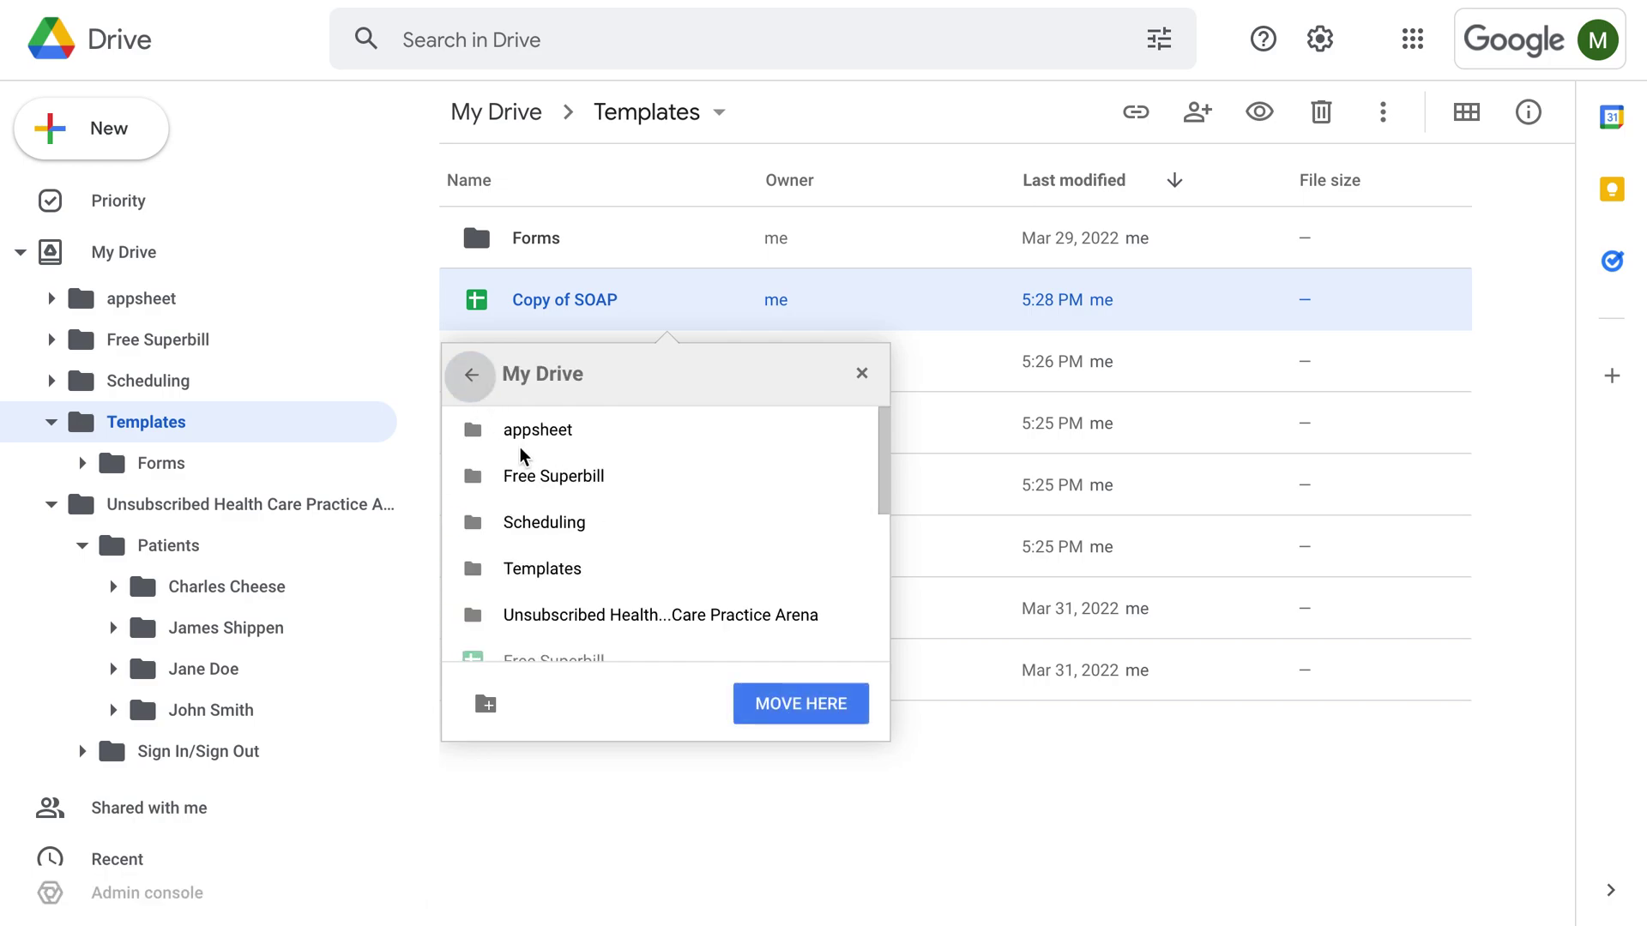
scroll(586, 575, down, 1)
double_click(589, 595)
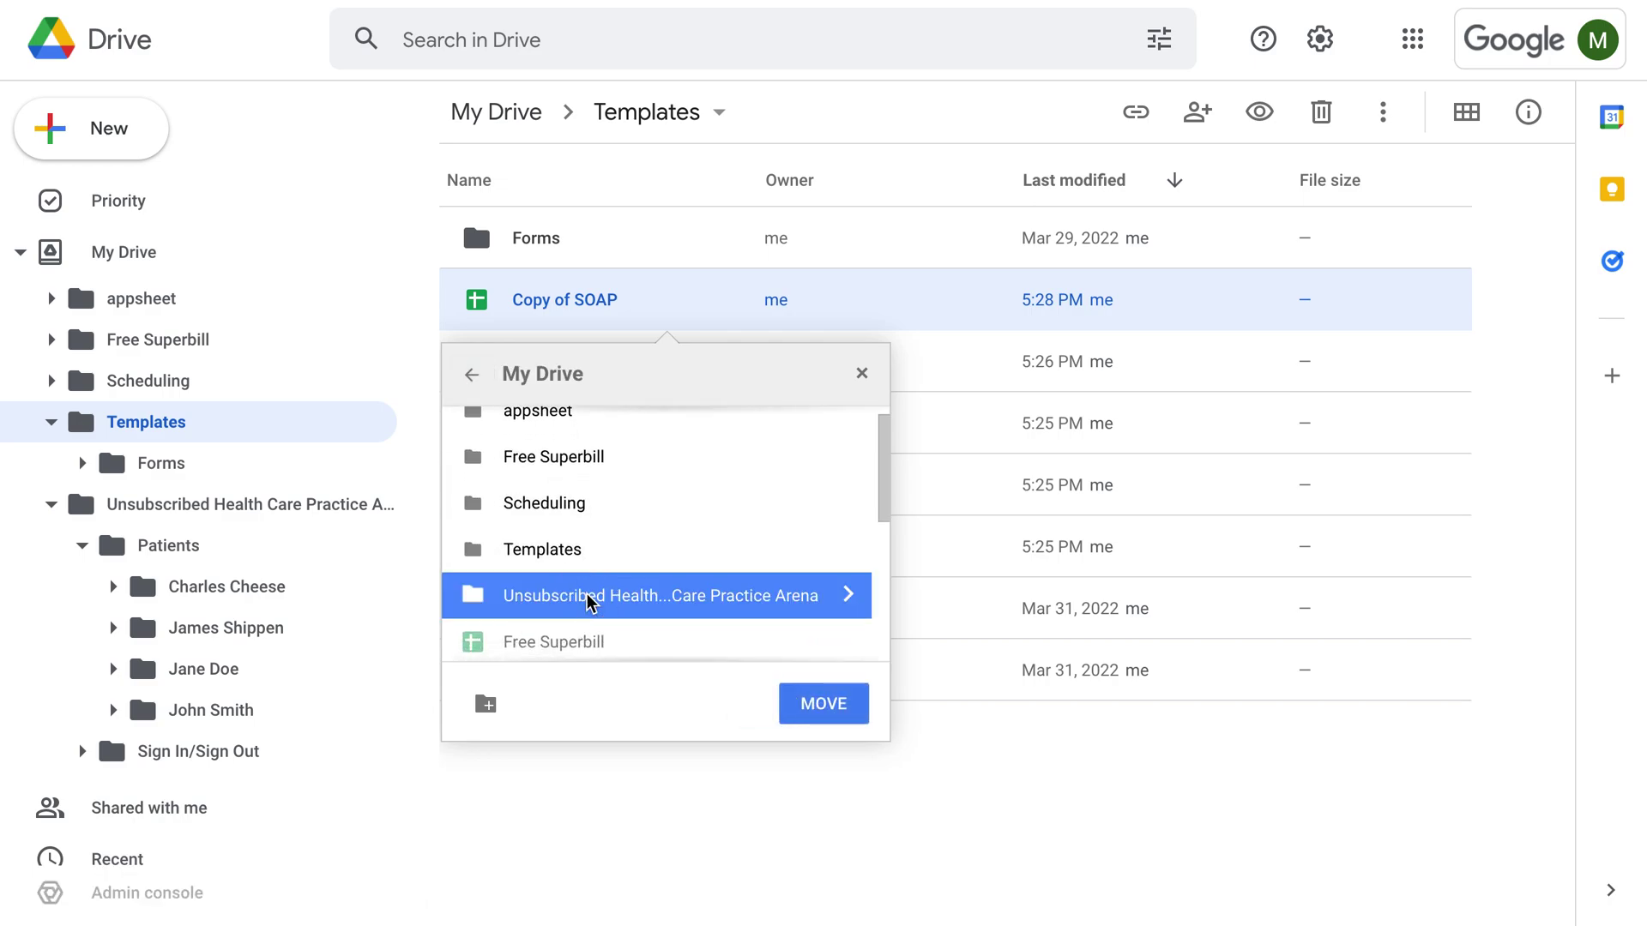
double_click(542, 429)
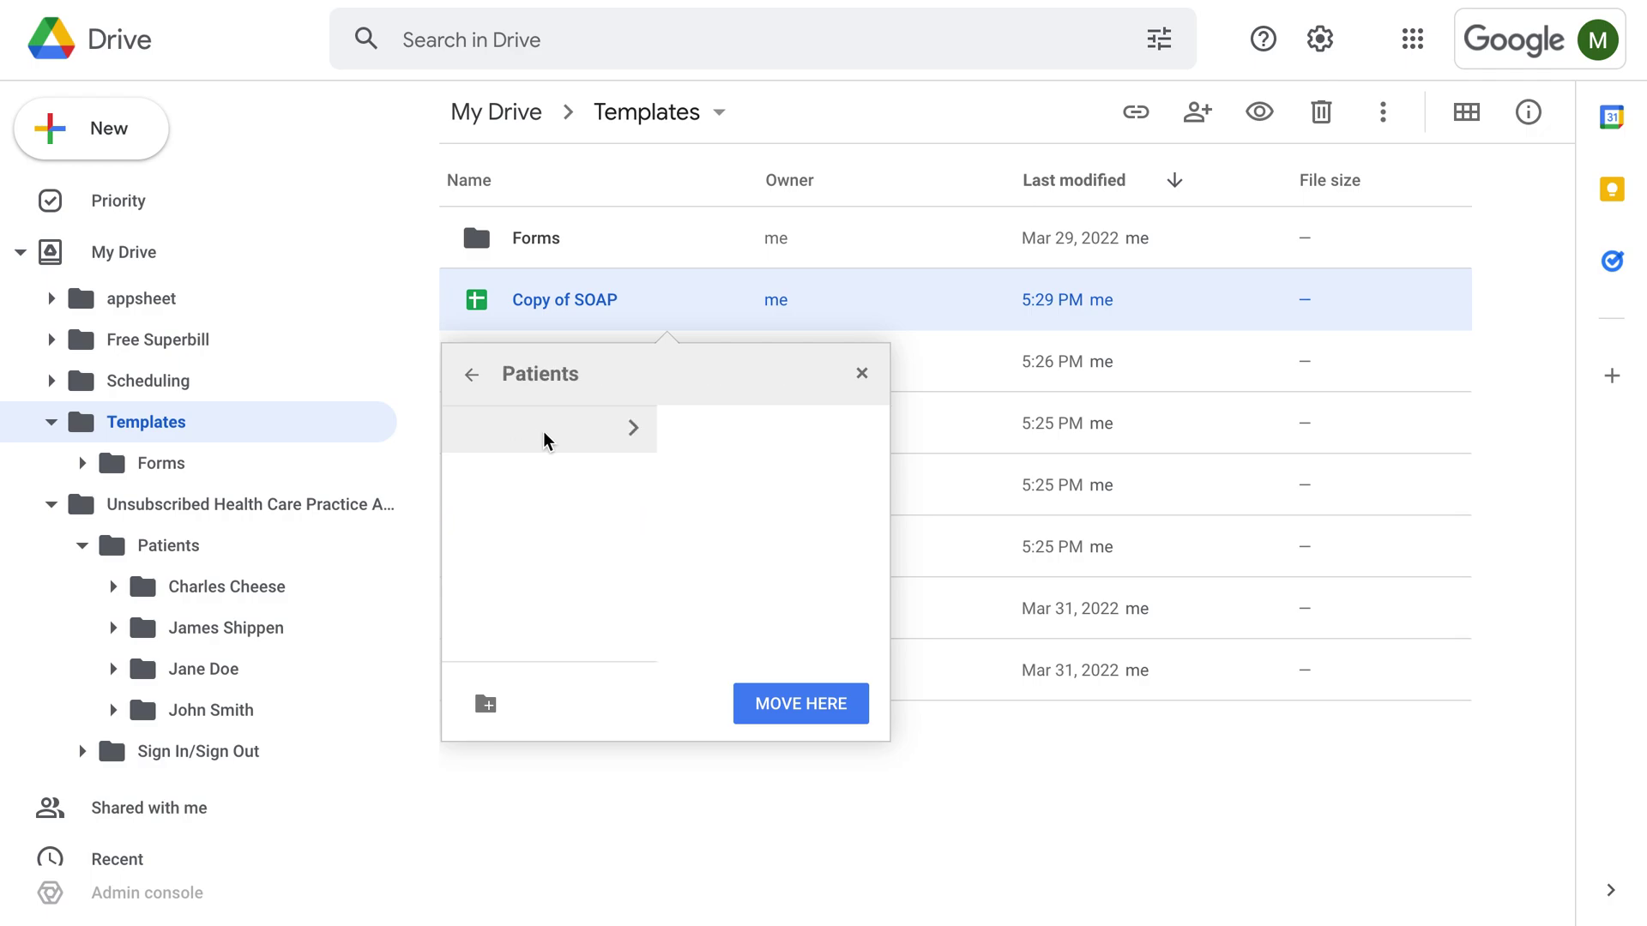
click(598, 437)
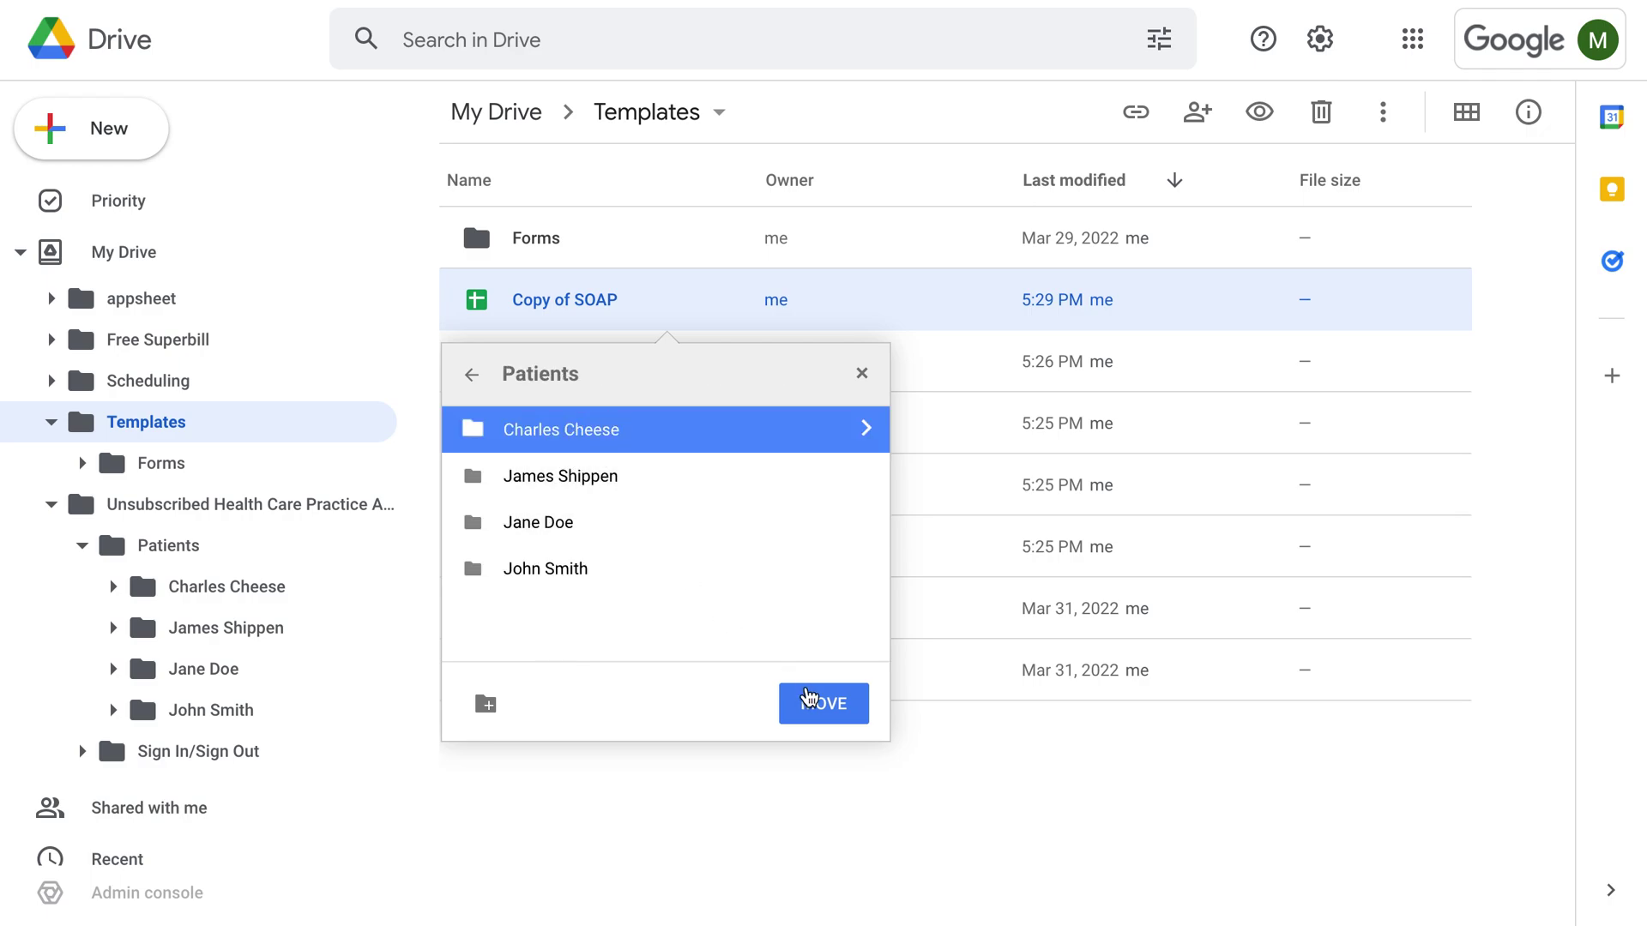
click(821, 706)
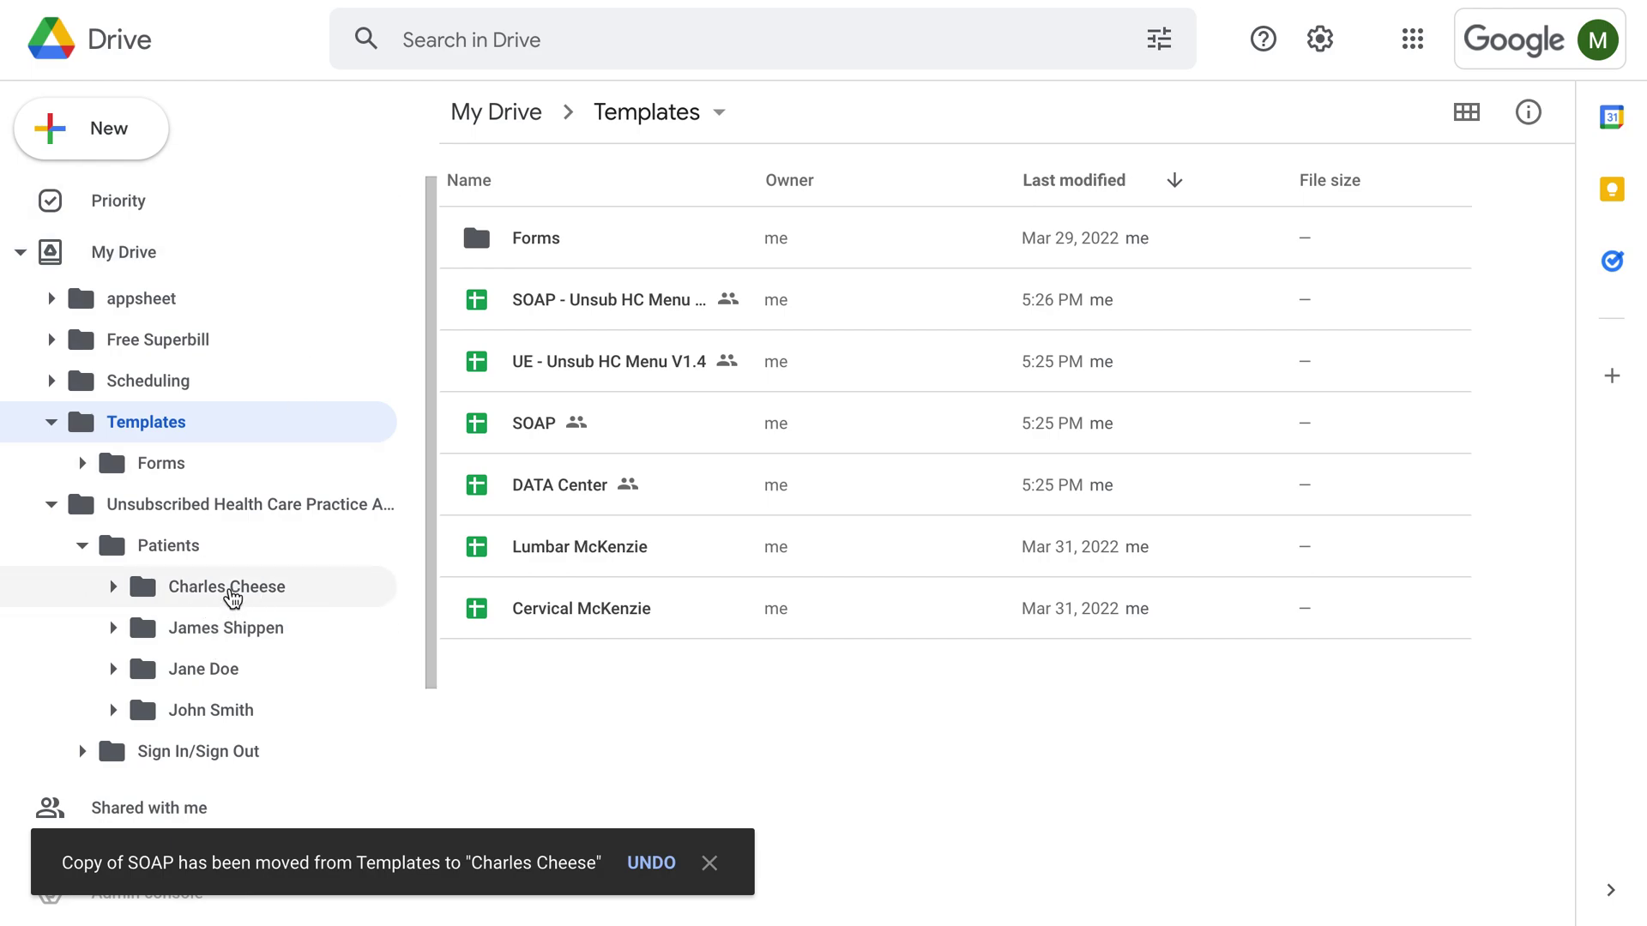
click(226, 587)
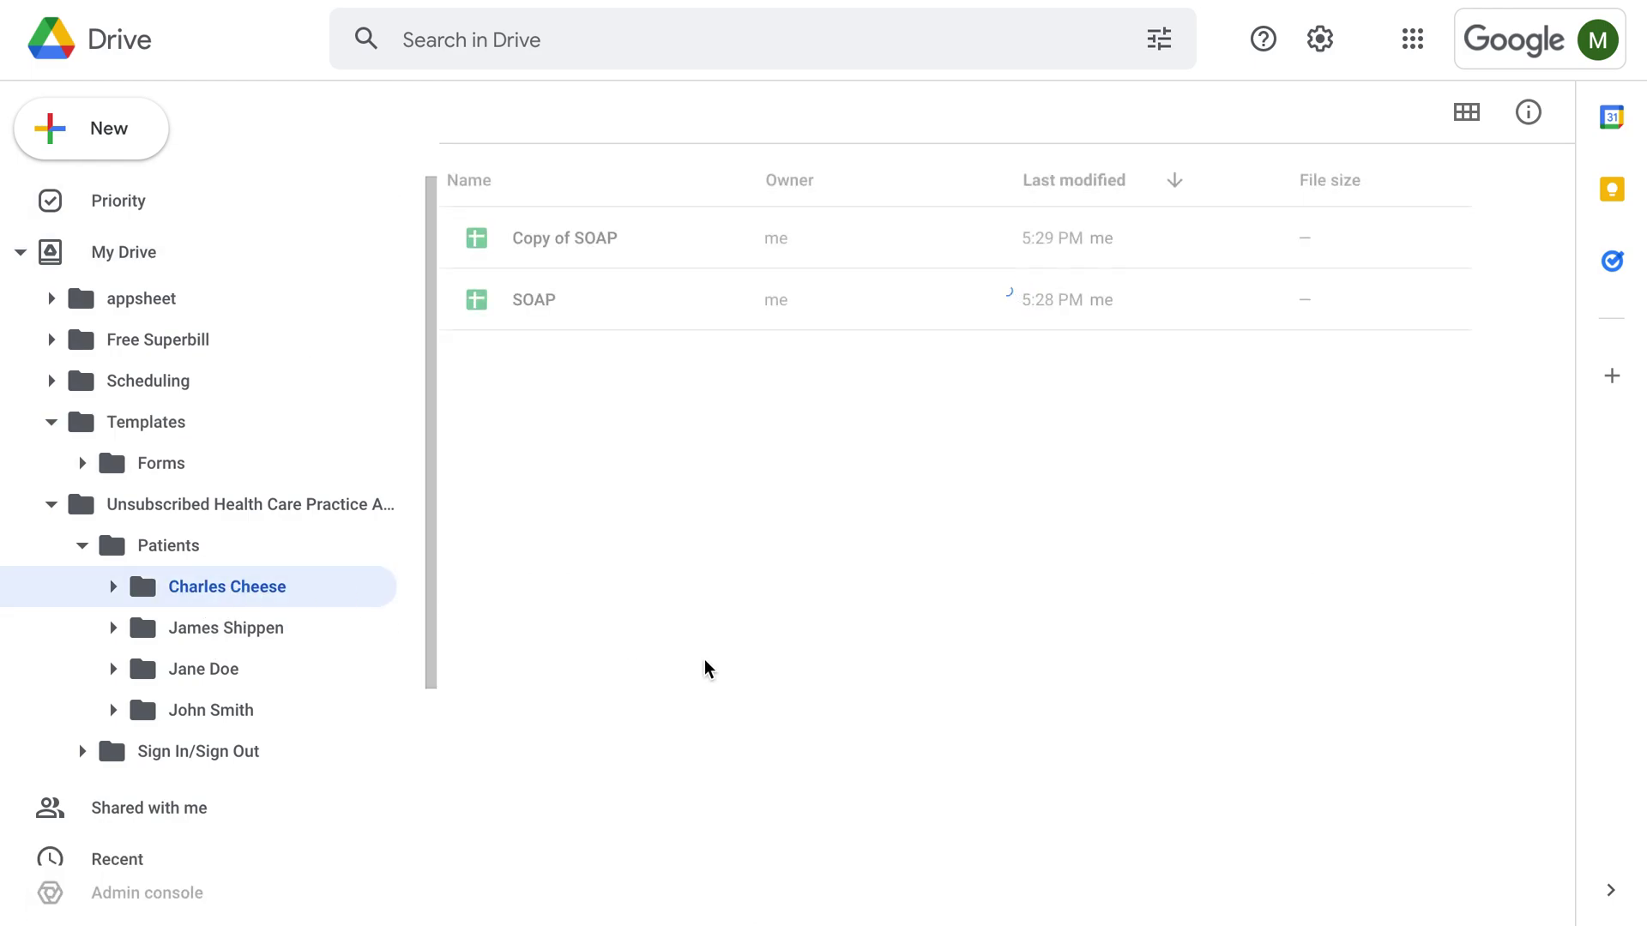
Step: Open Copy of SOAP in Sheets, showing its intro sheet with Database and SUPERBILL tabs
click(644, 237)
click(737, 463)
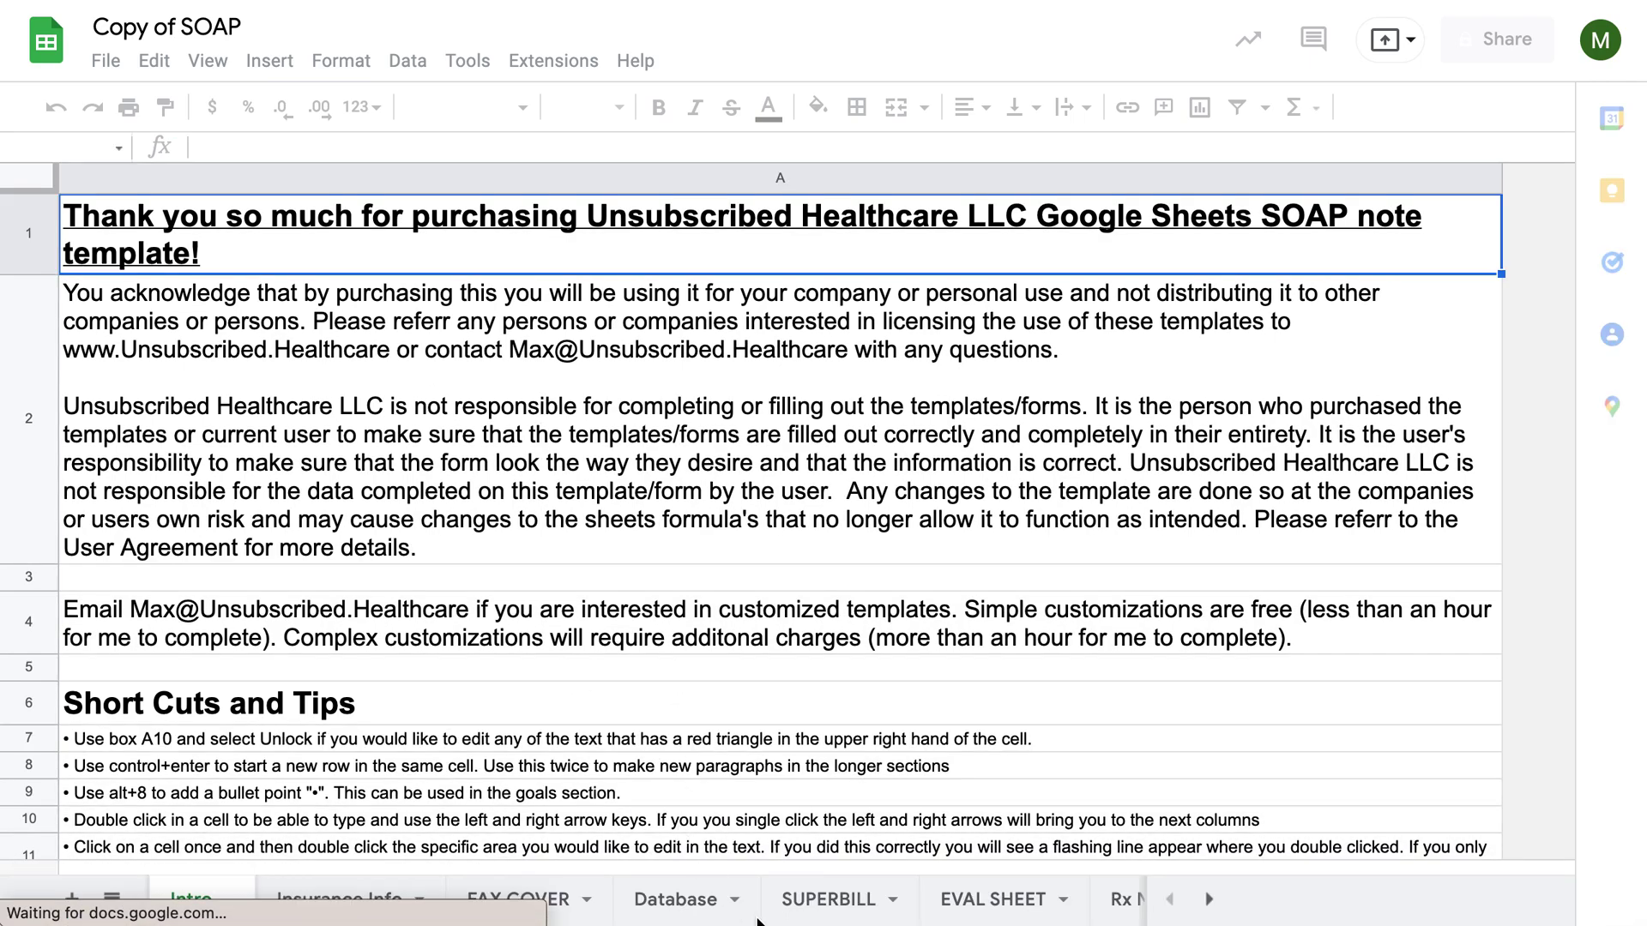
Step: Switch to the EVAL SHEET tab and select the Patient Name cell A12
click(976, 897)
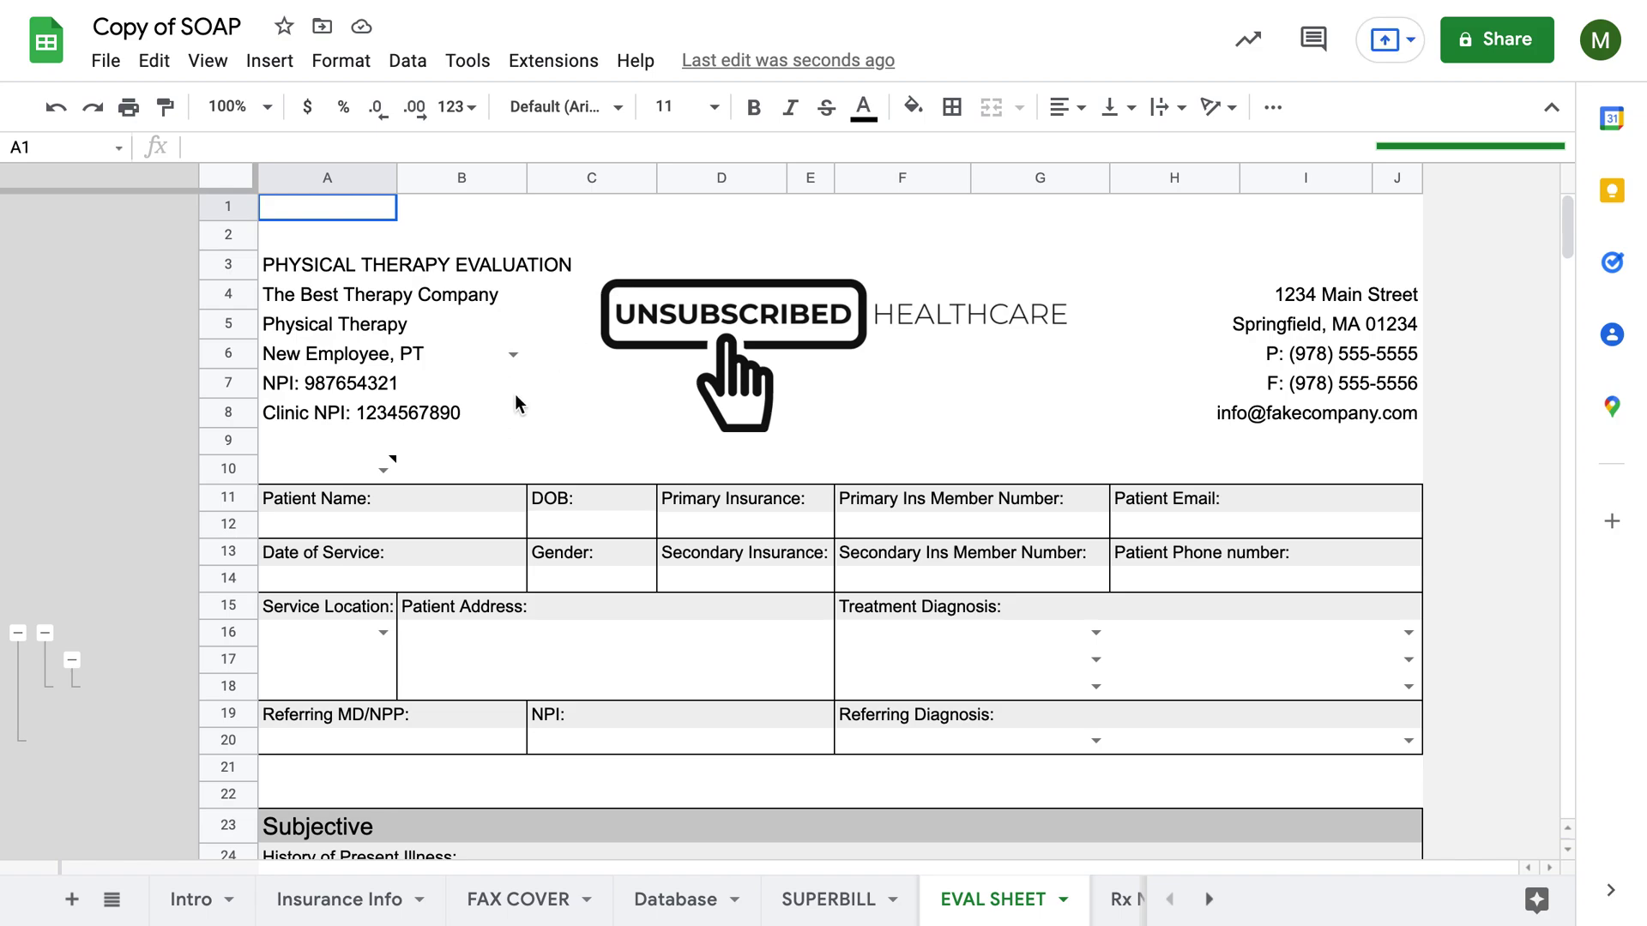
click(407, 527)
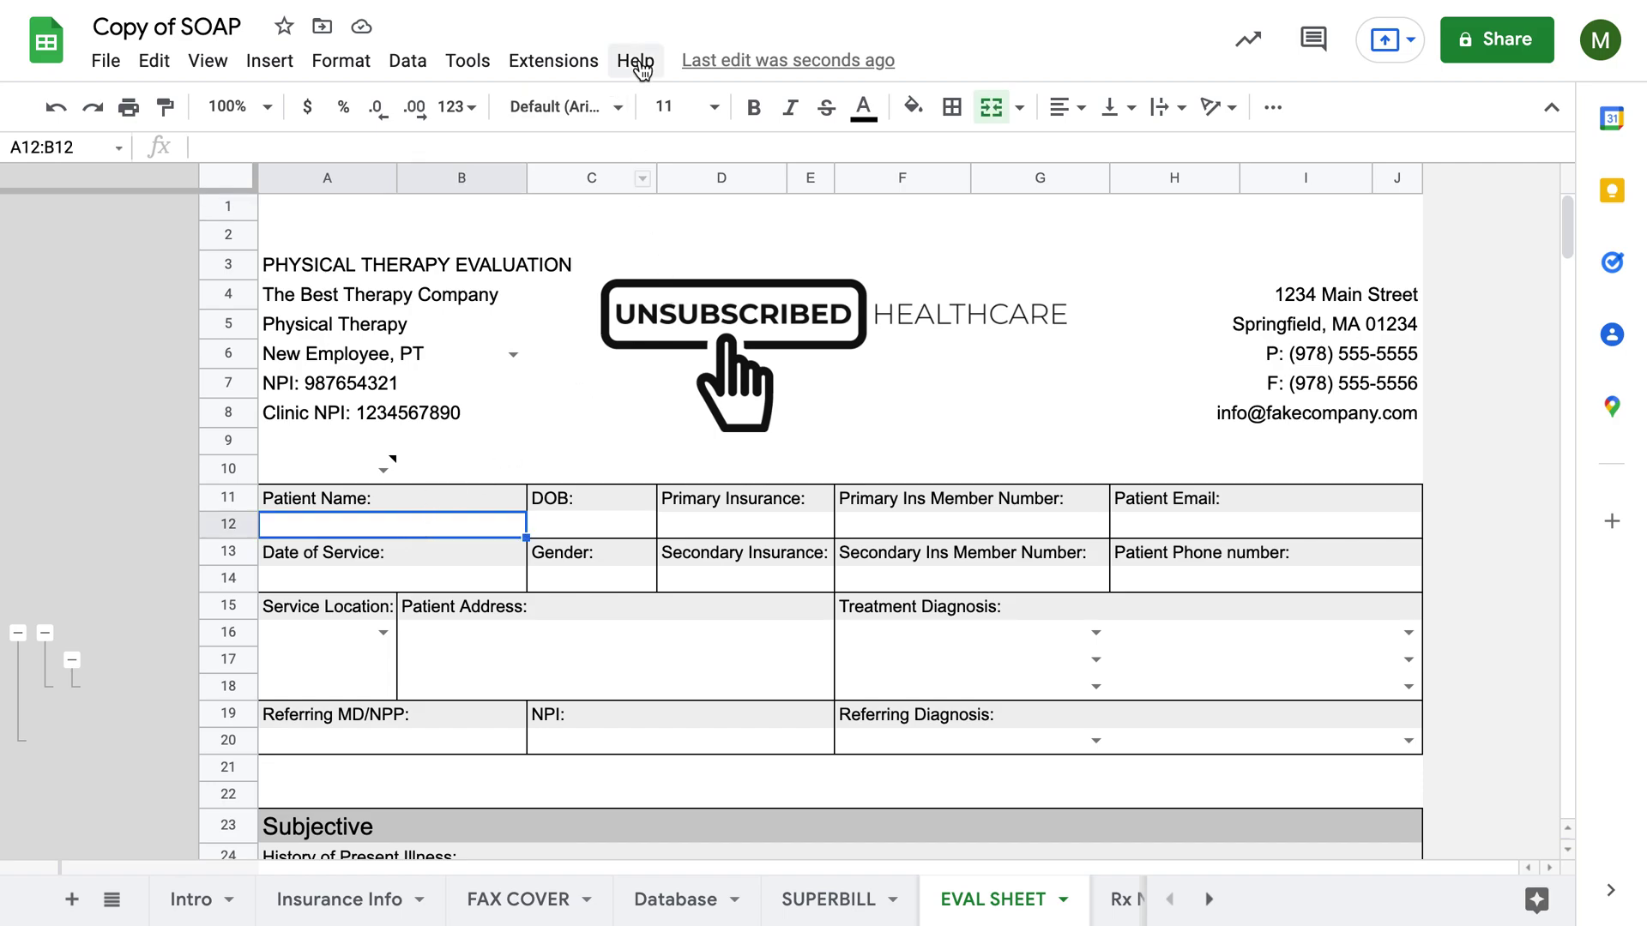